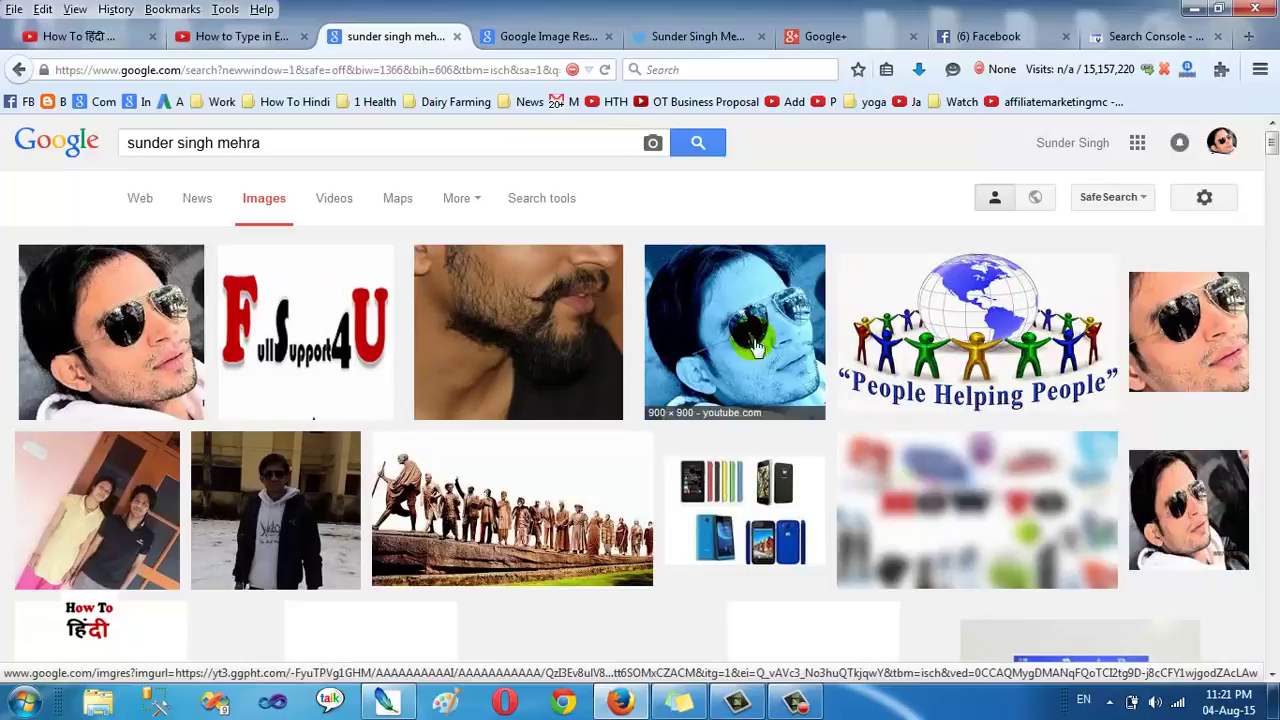
Step: Leave the Google Images results and bring up the 'google upload images' comment screenshot
left_click(250, 143)
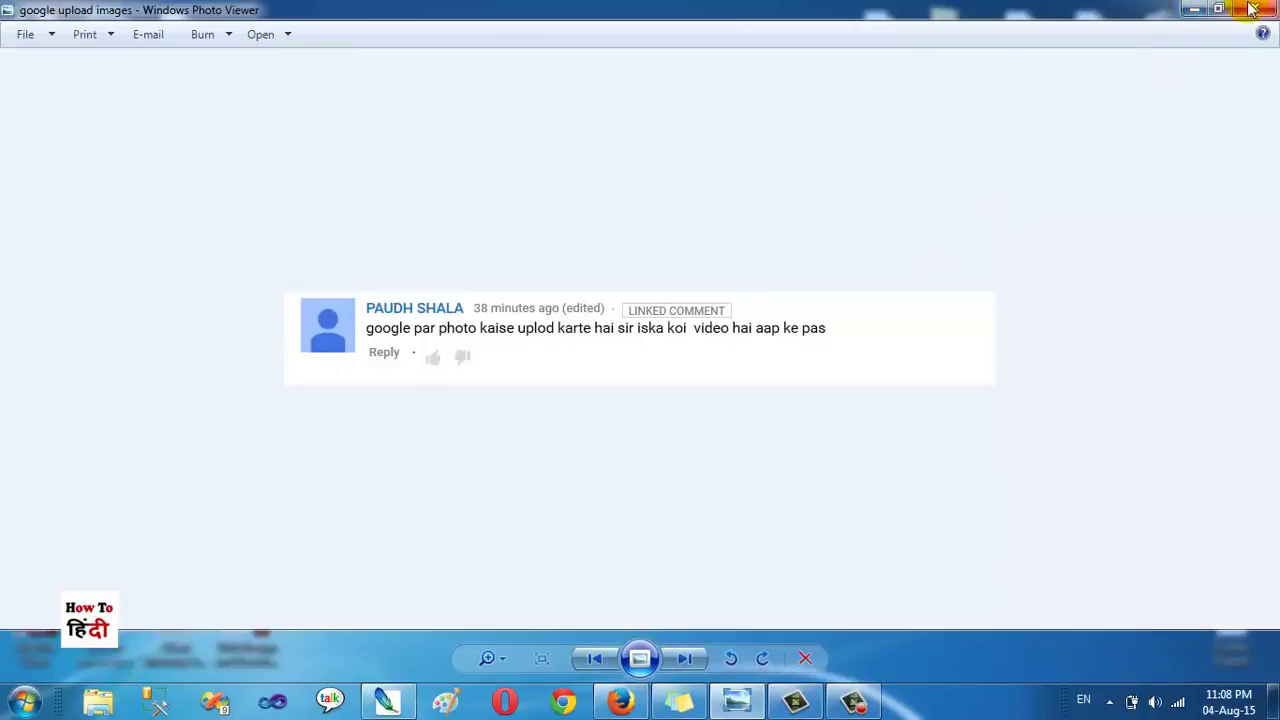
Step: Close the comment image, then preview the IMAGE 001 photo and close the preview
left_click(1188, 12)
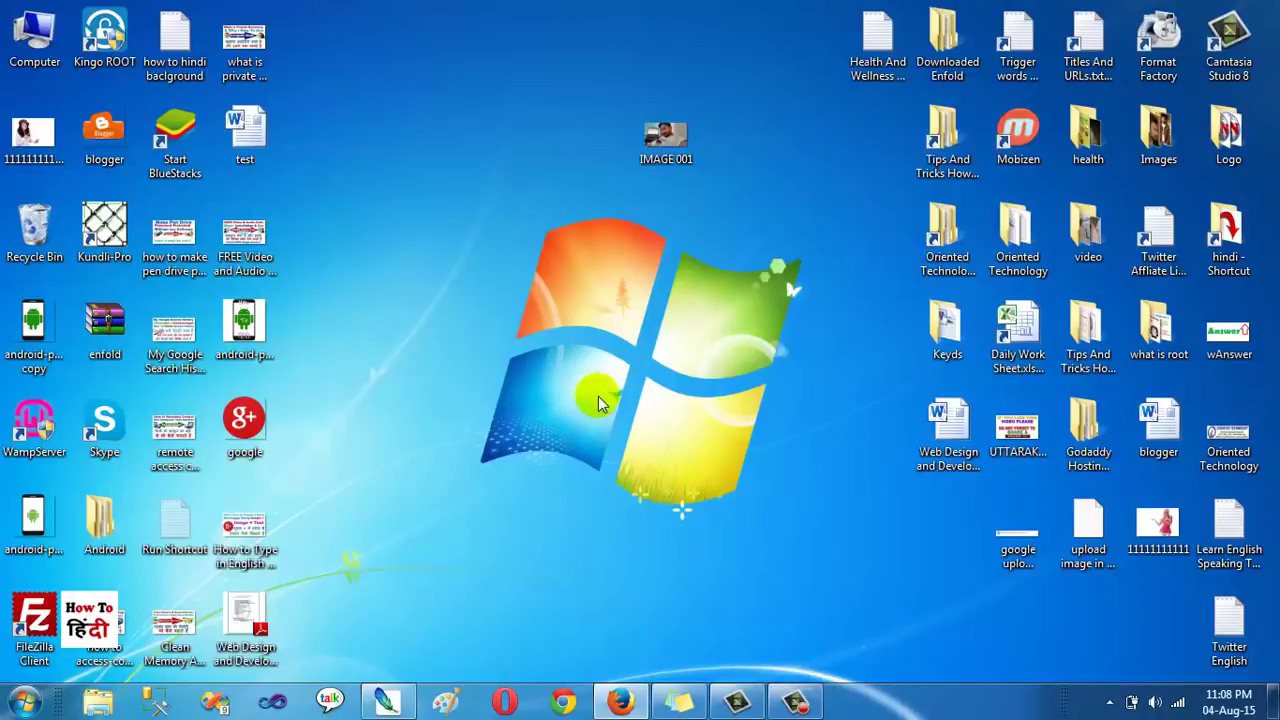
double_click(660, 140)
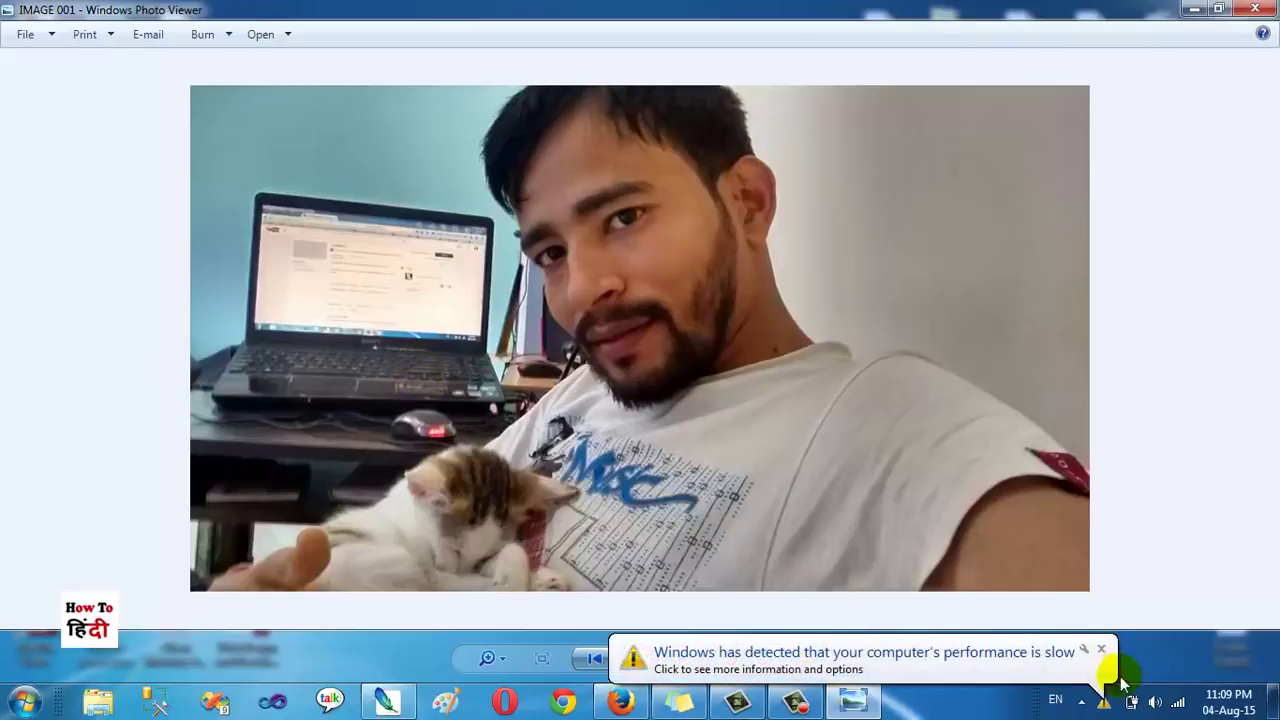
left_click(1101, 649)
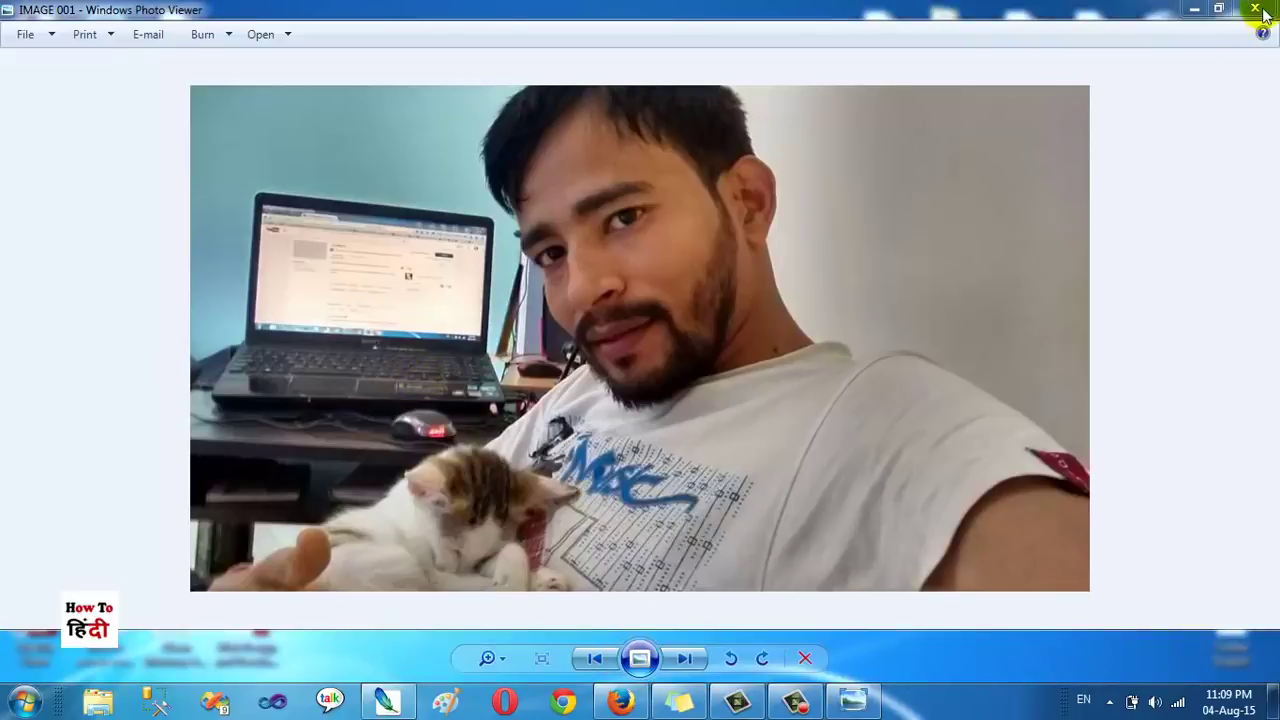
left_click(1254, 9)
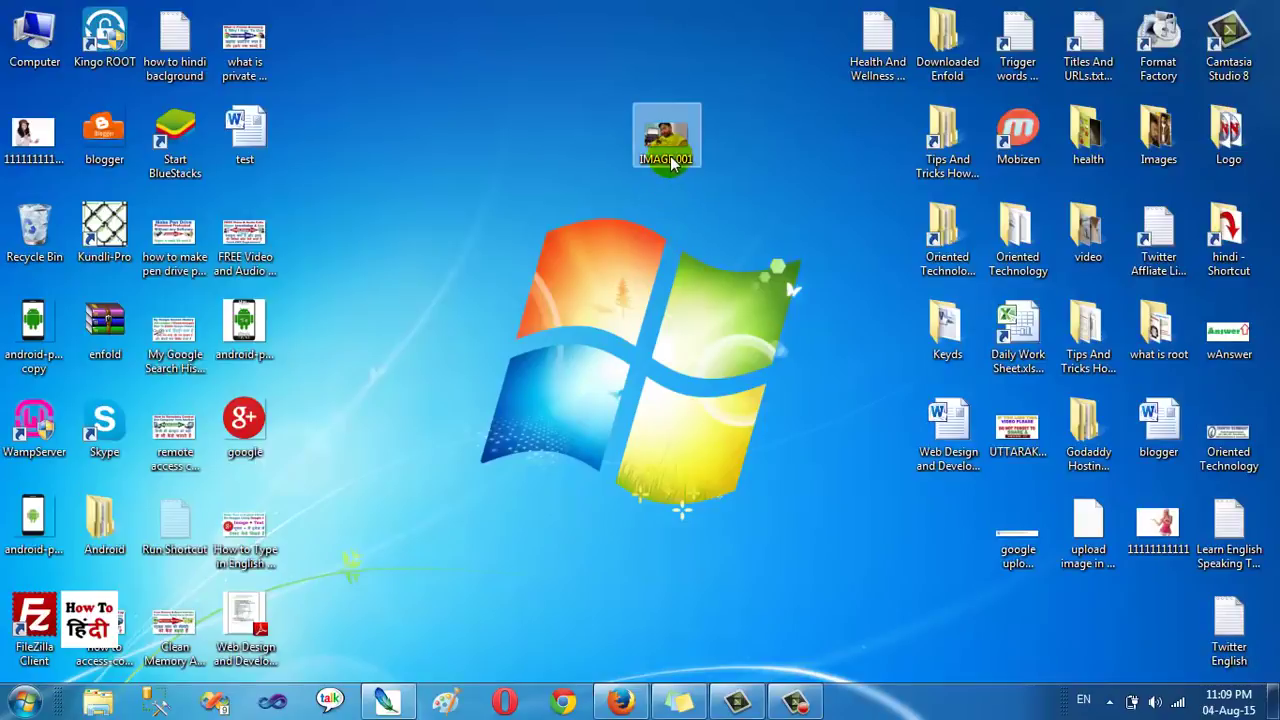
Step: Return from the desktop to the empty Photoshop workspace
left_click(662, 155)
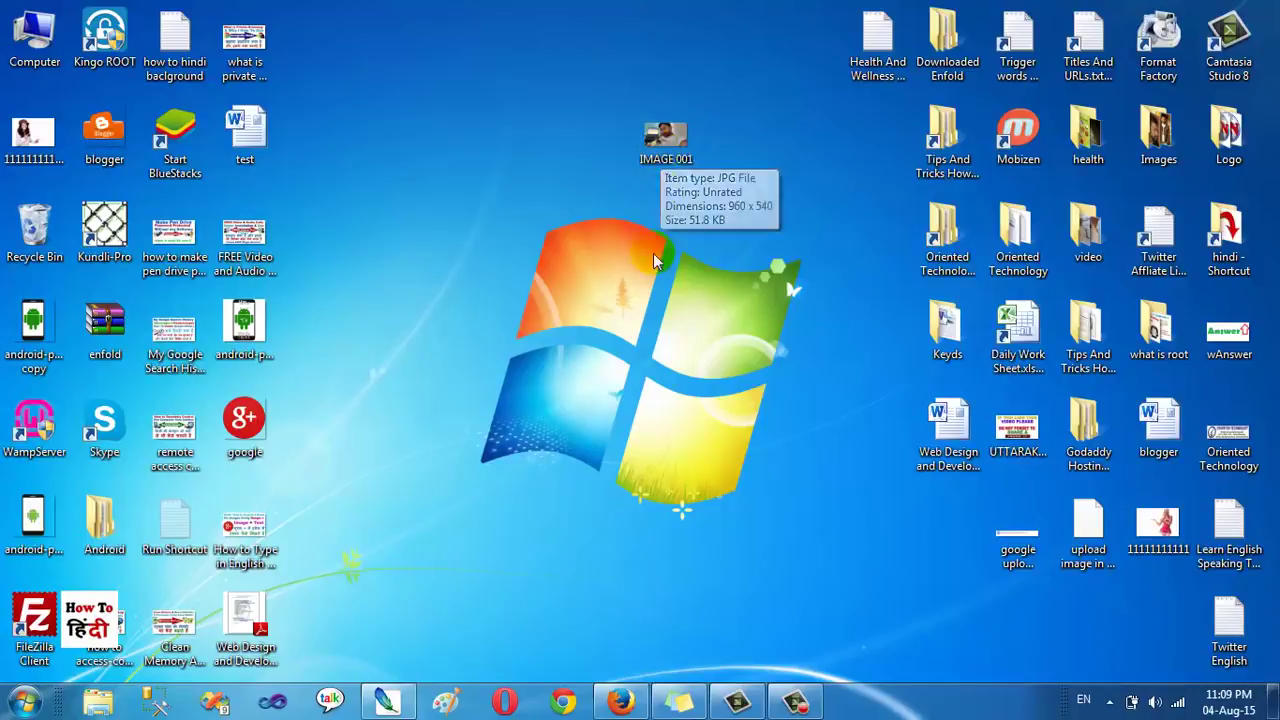
left_click(649, 292)
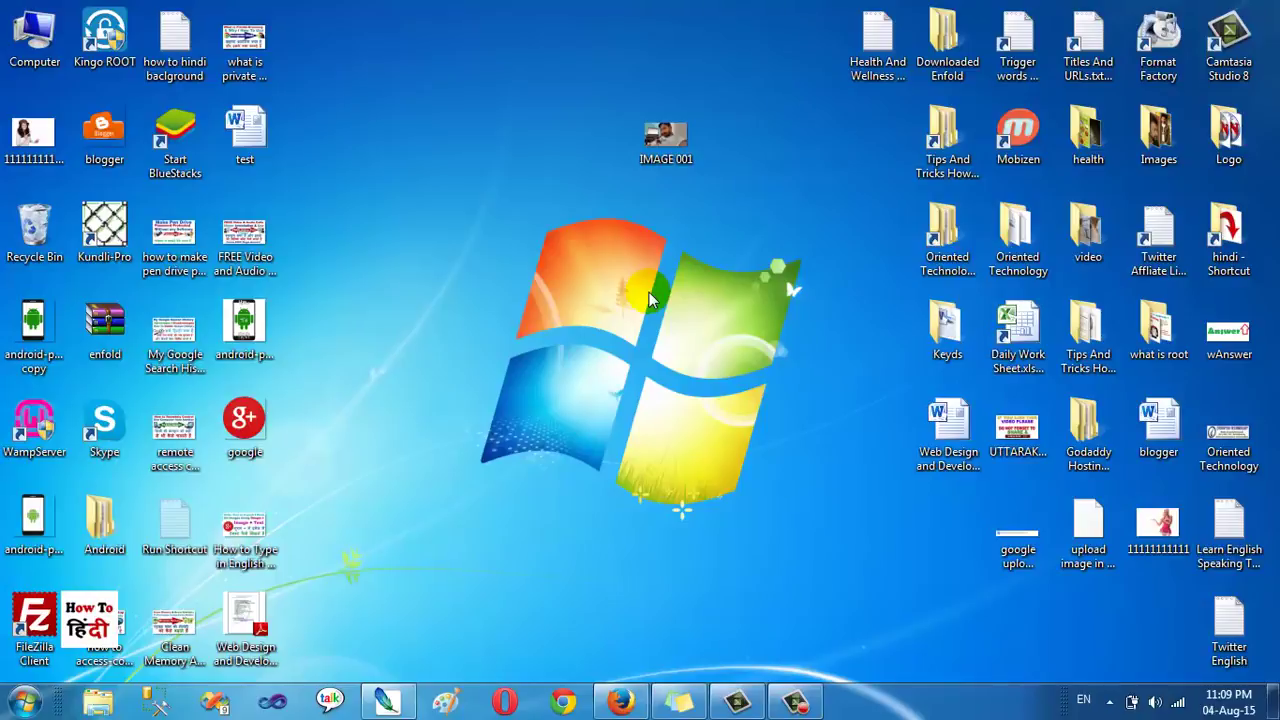
left_click(396, 697)
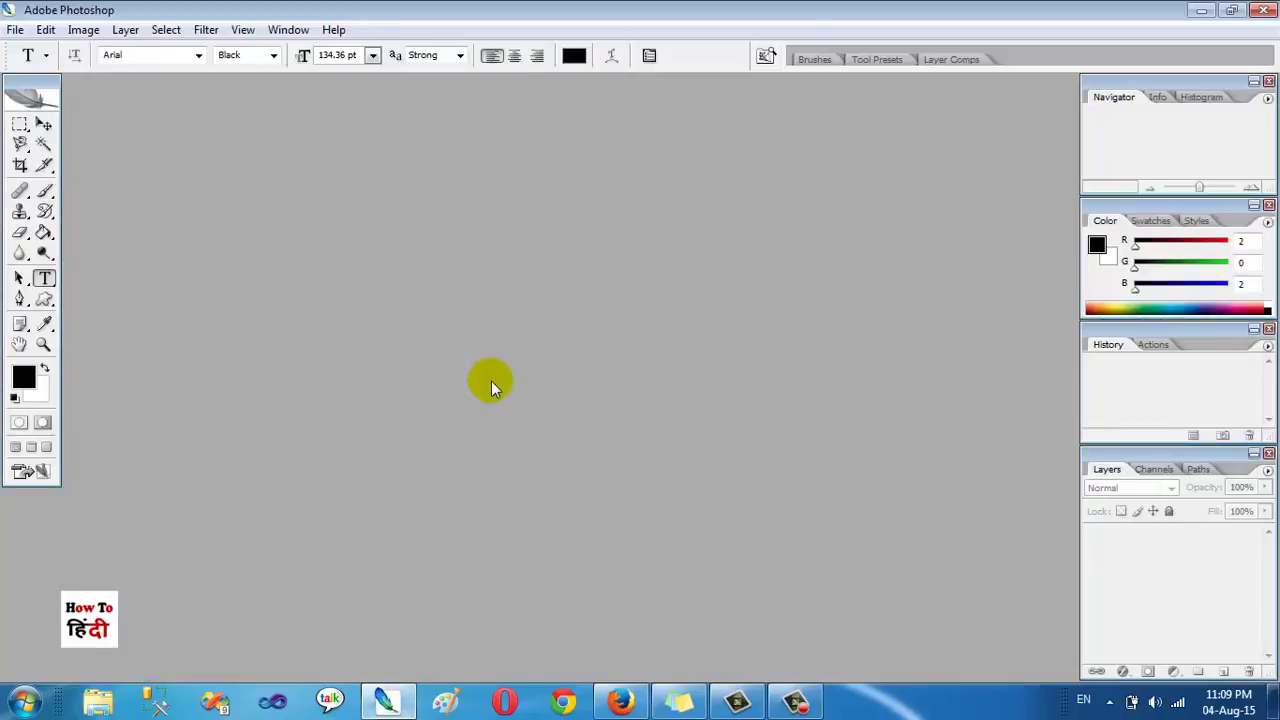
Step: Drag IMAGE 001.jpg from the desktop into Photoshop and bring up its File Info dialog
key("super+d")
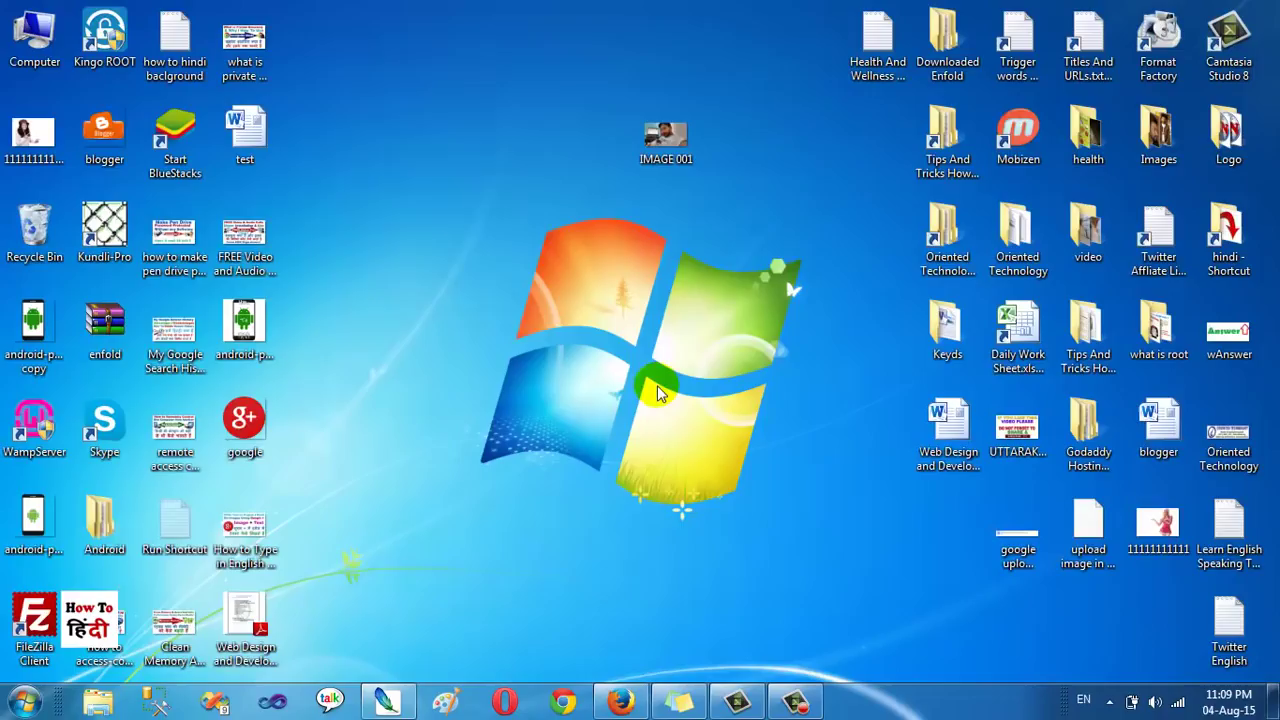
left_click_drag(683, 145, 529, 376)
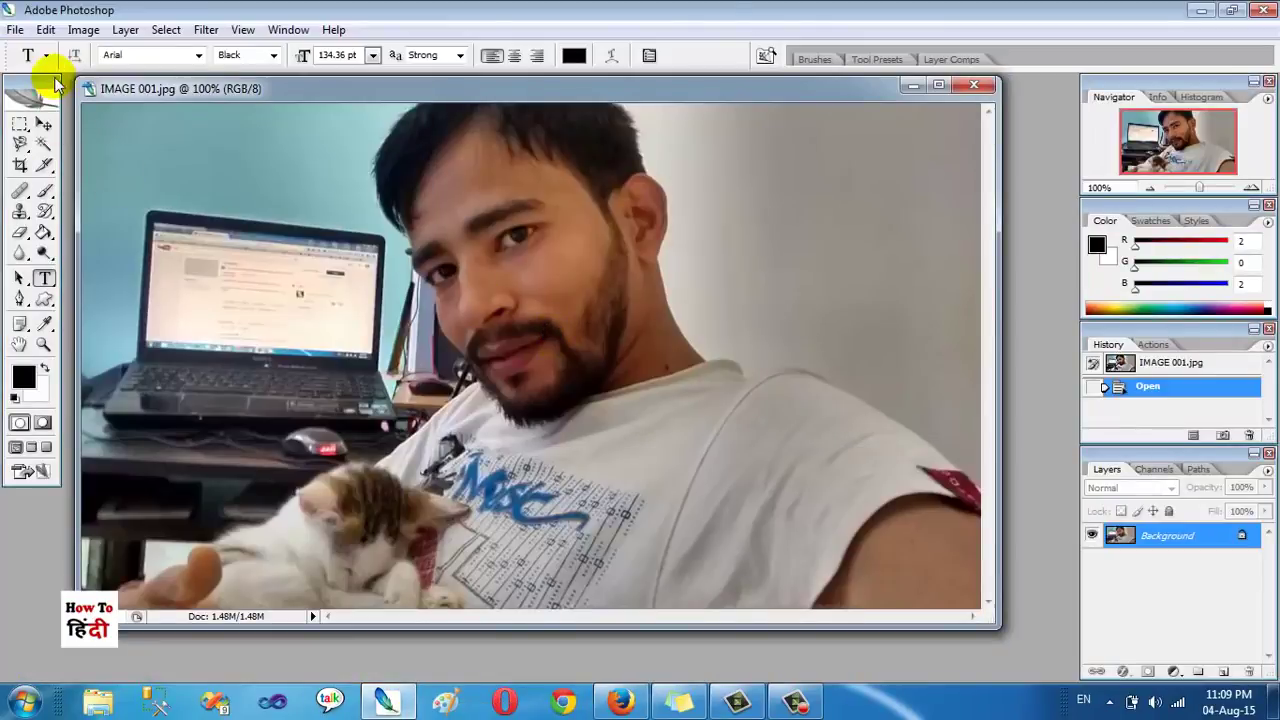
left_click(15, 33)
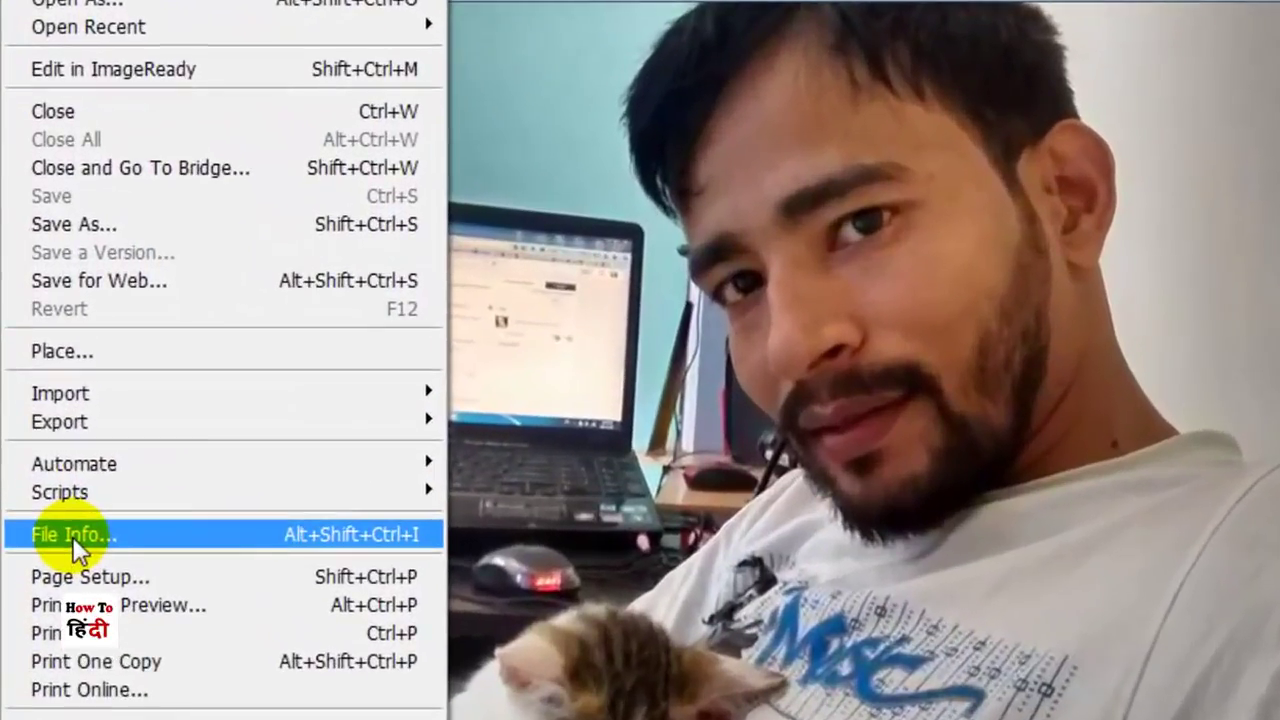
mouse_move(6, 514)
left_mouse_down()
mouse_move(290, 554)
mouse_move(418, 546)
left_mouse_up()
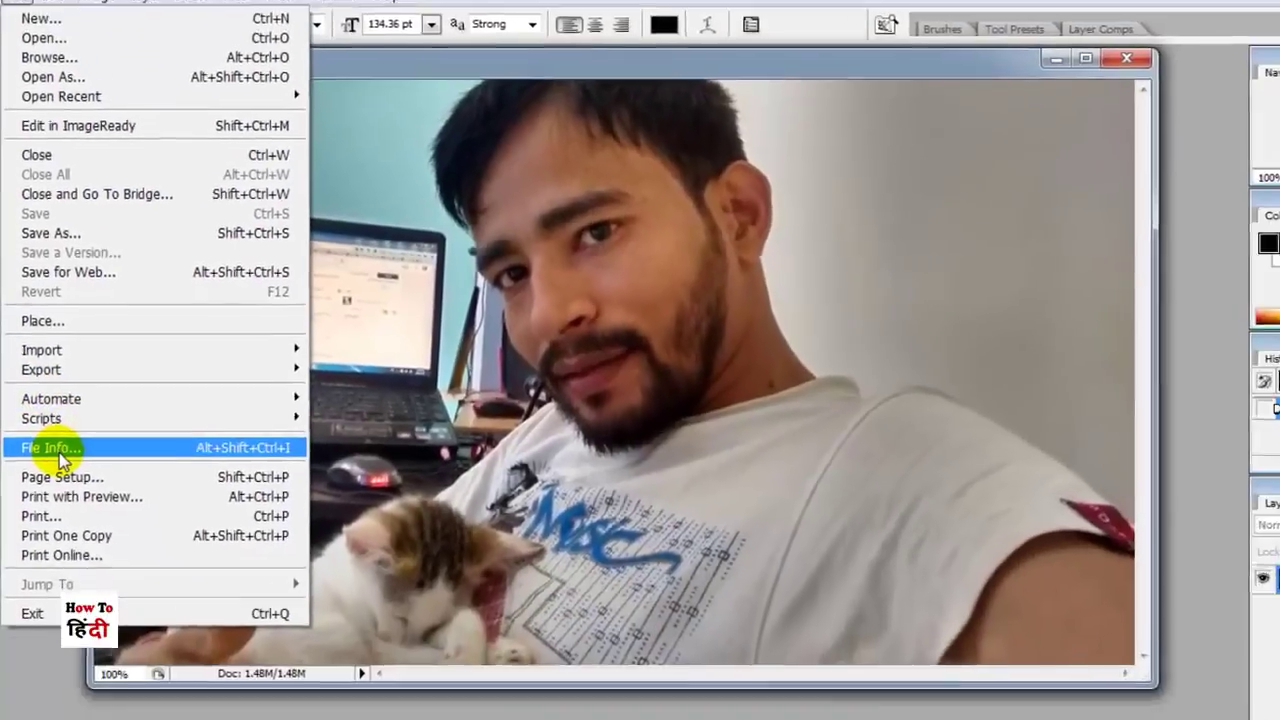
left_click(60, 504)
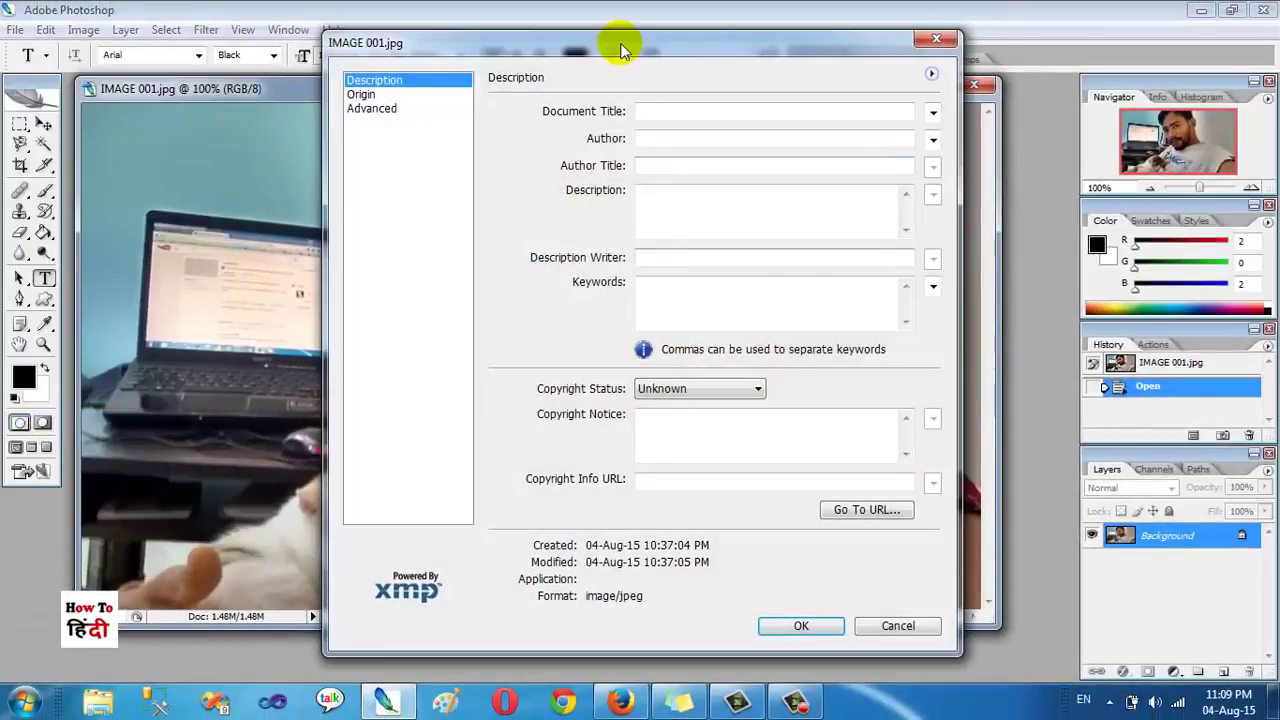
left_click_drag(623, 40, 450, 65)
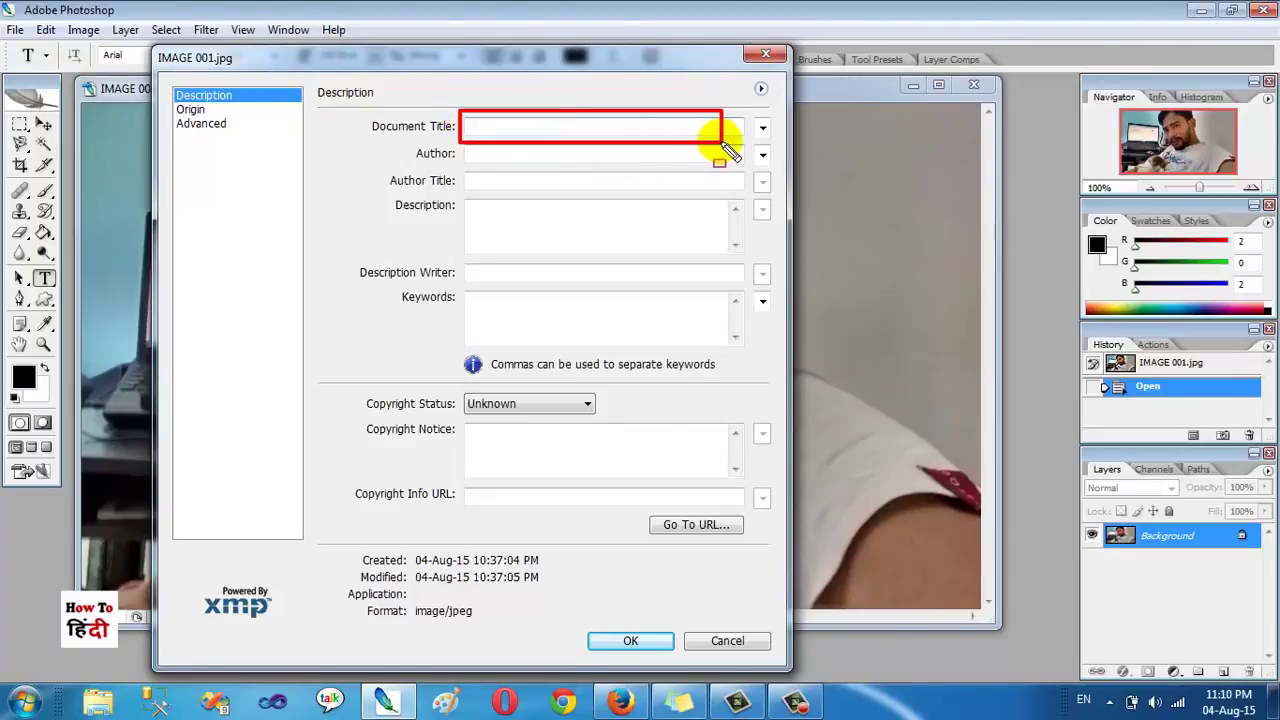
Step: Enter the person's full name as the Document Title and Author
left_click(626, 126)
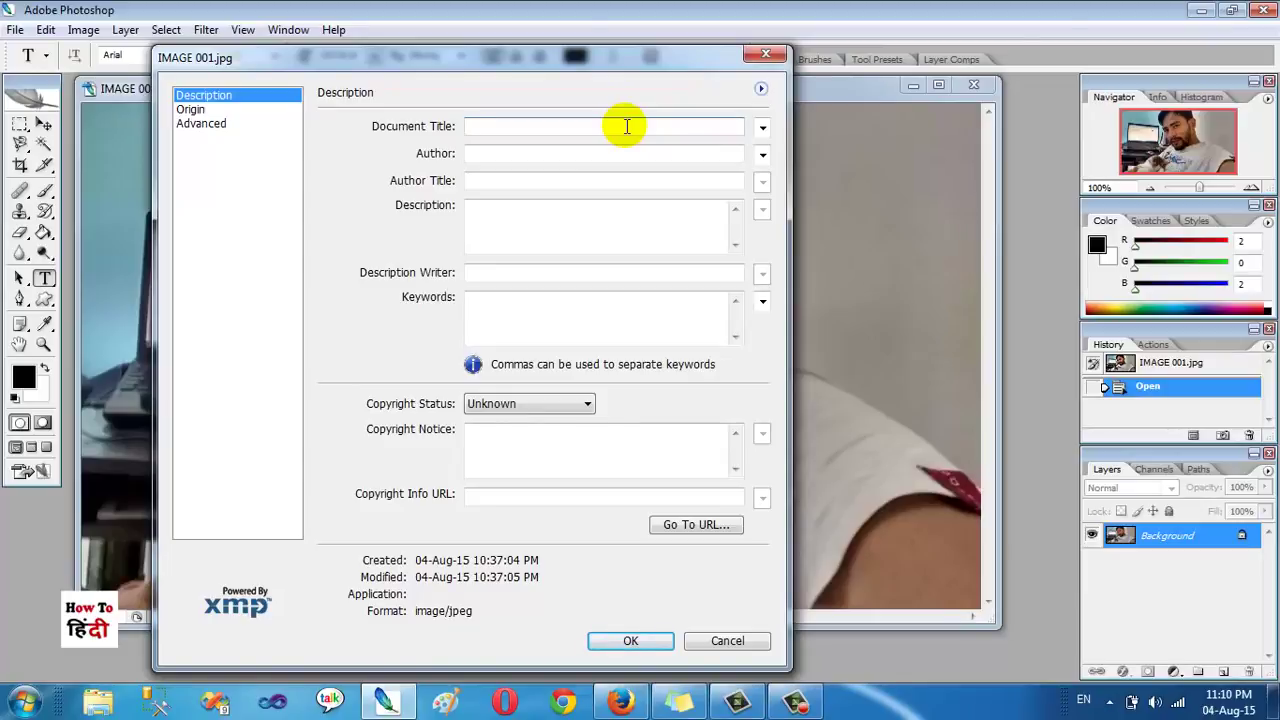
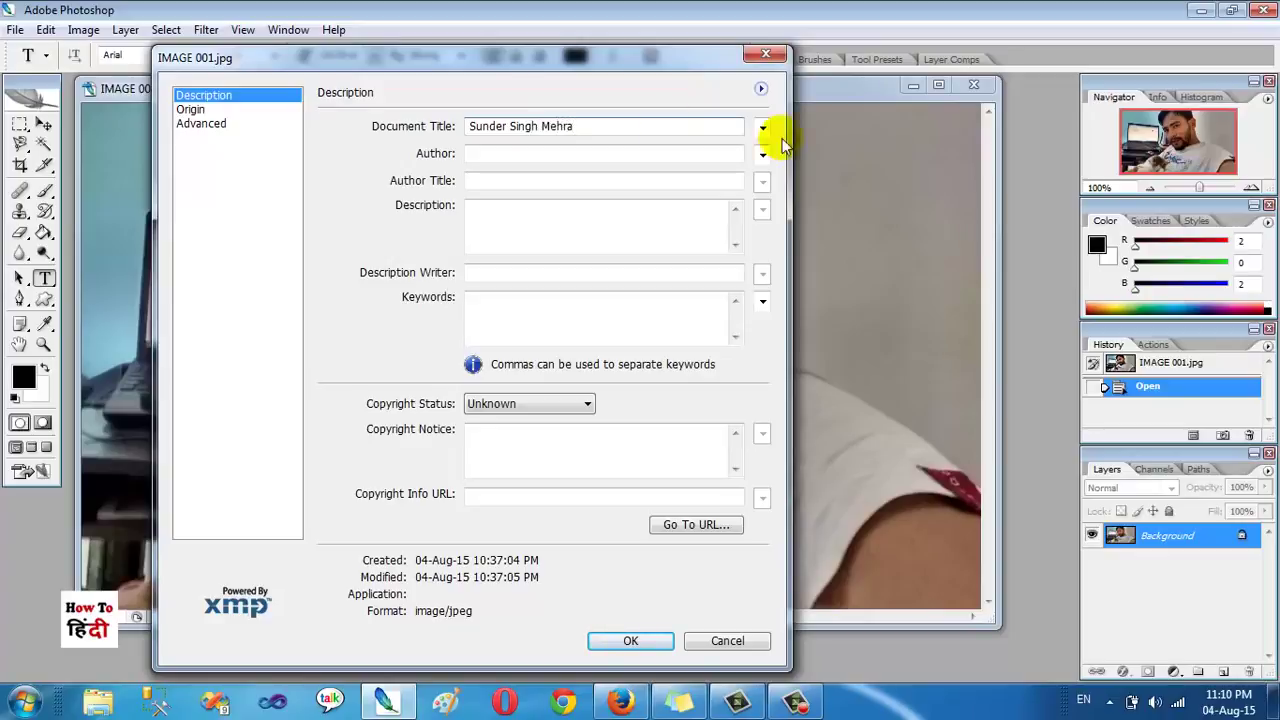
left_click(617, 152)
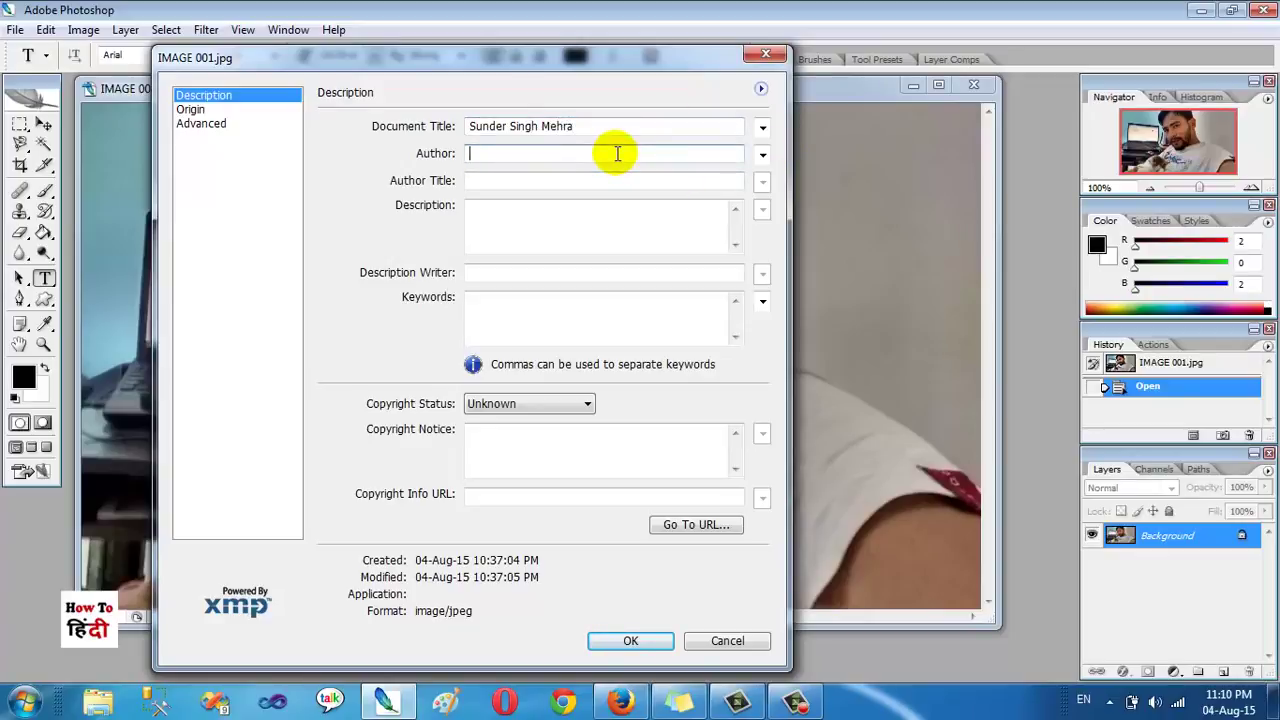
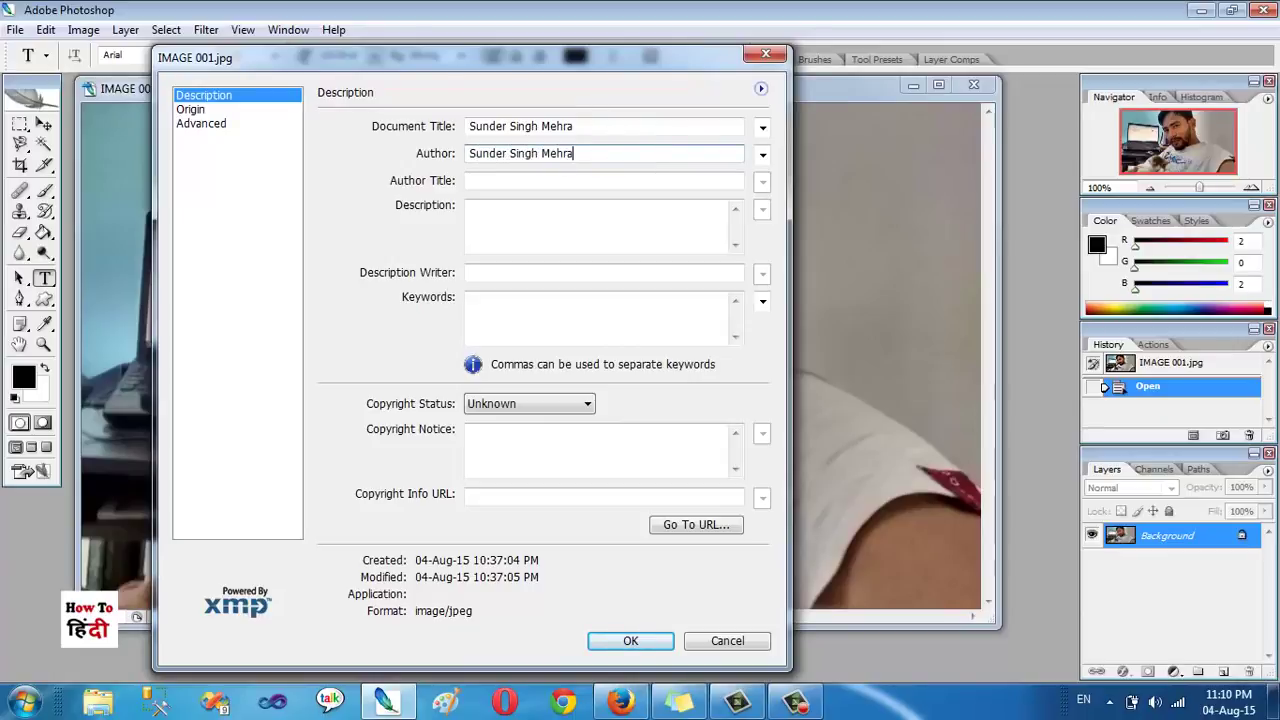
Step: Copy the full name into the Author Title and Description fields
left_click(490, 181)
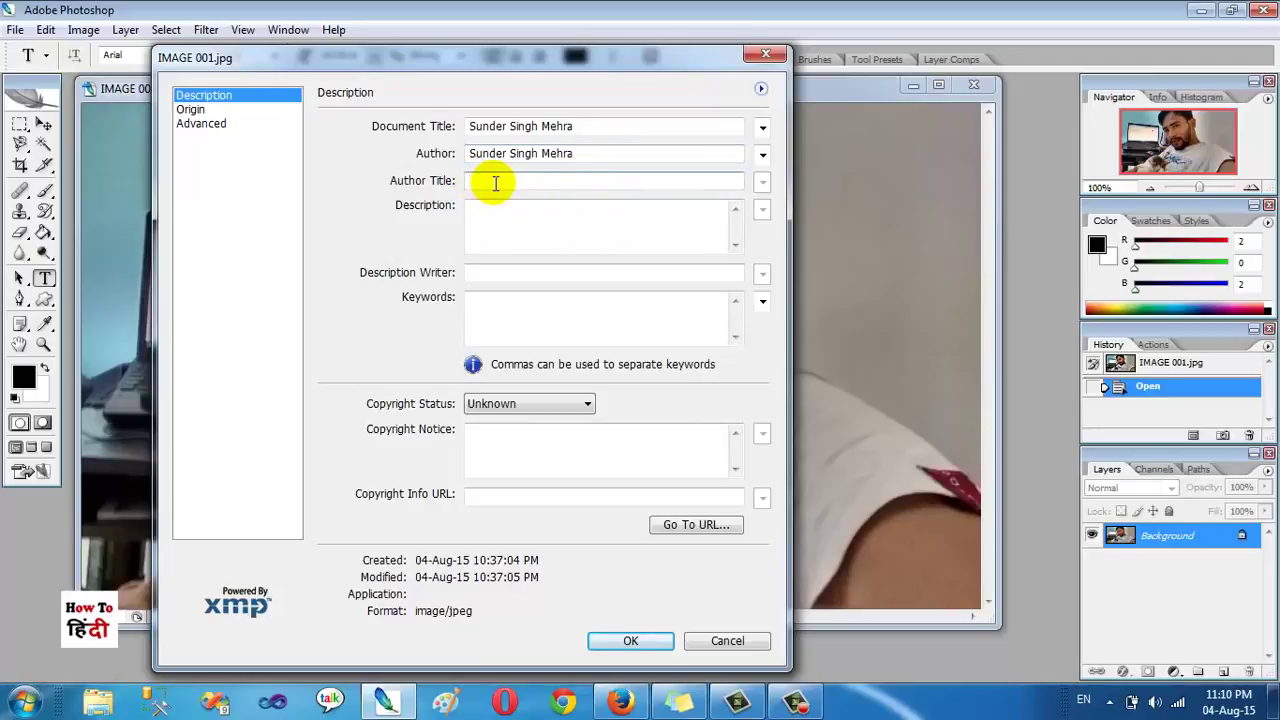
left_click(585, 155)
key("ctrl+c")
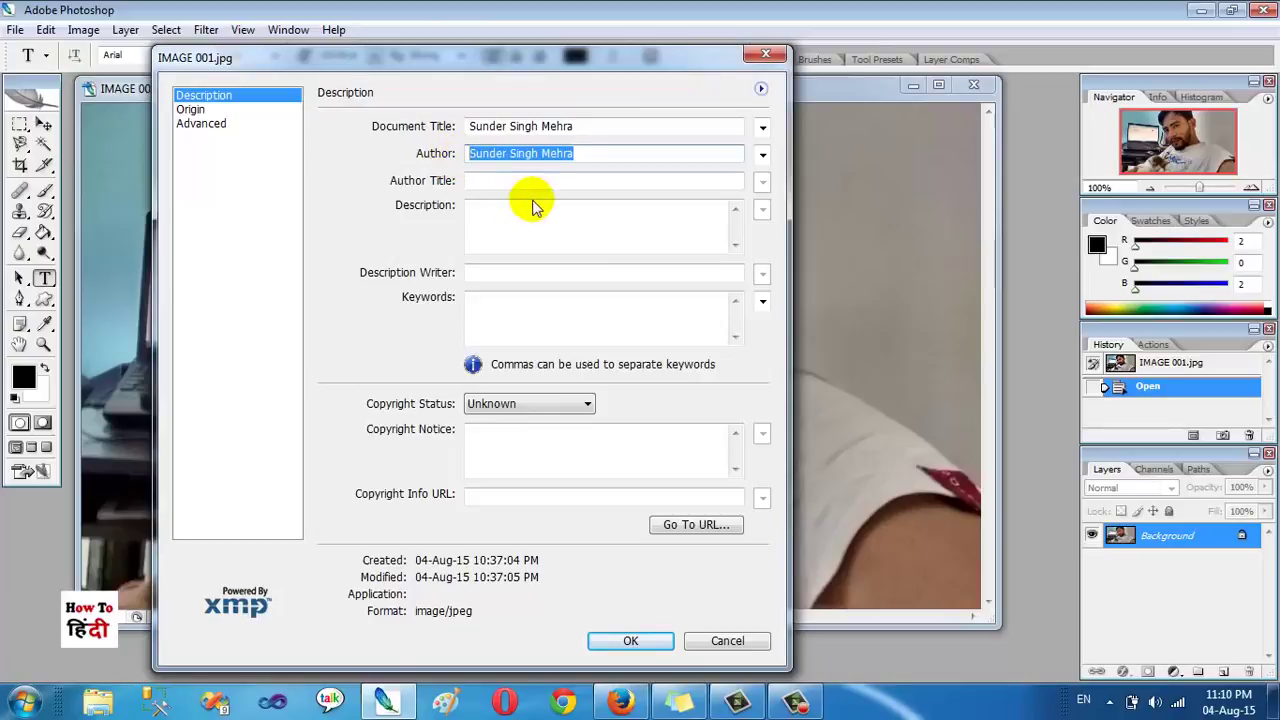
left_click(538, 183)
key("ctrl+v")
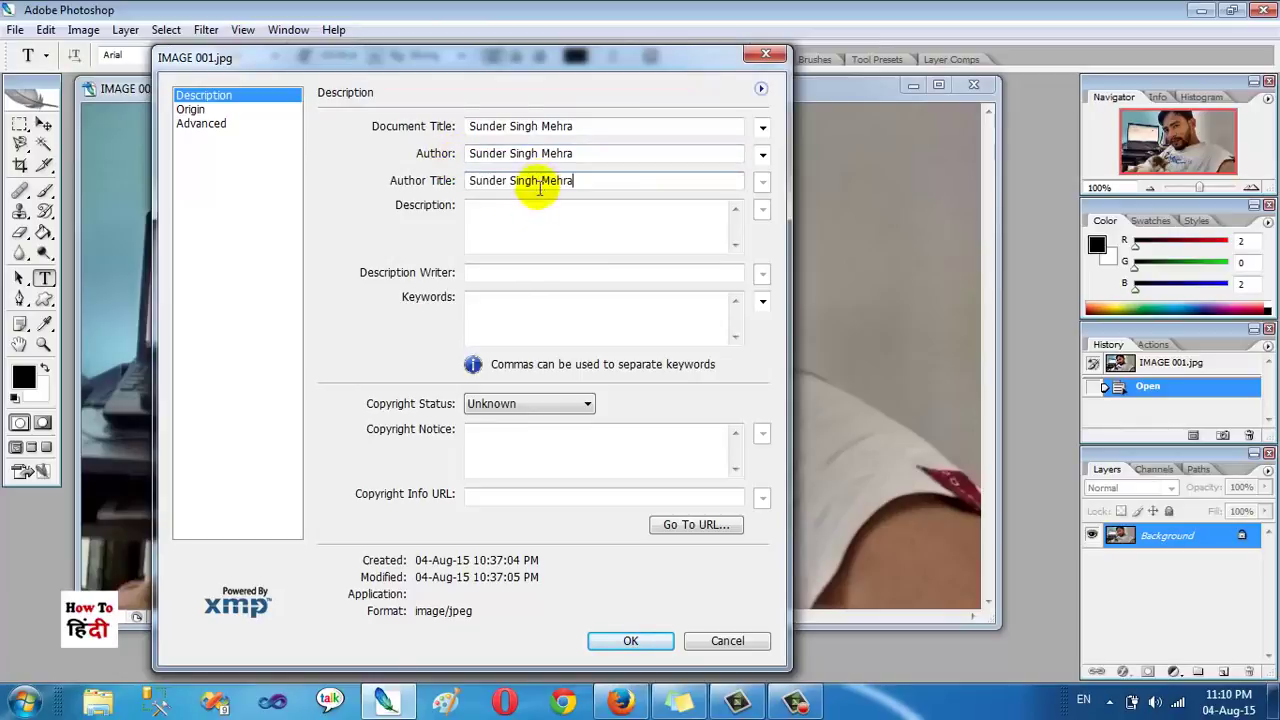
left_click(537, 226)
key("ctrl+v")
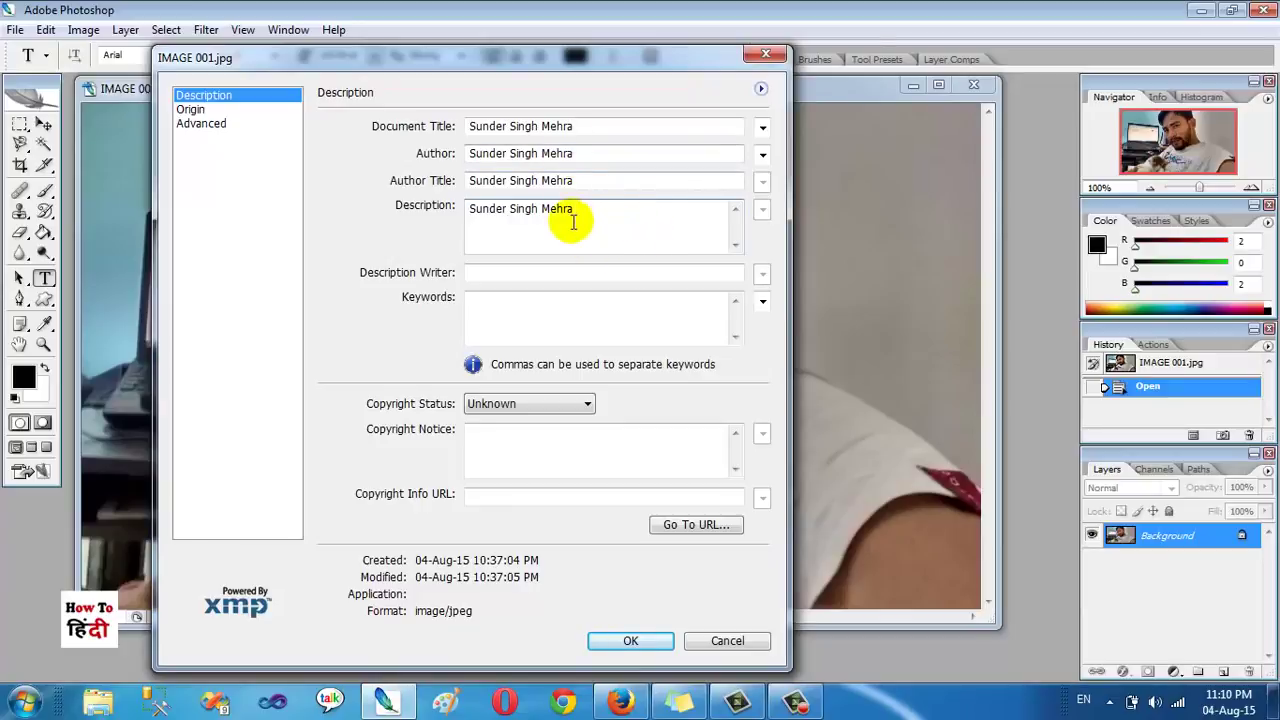
left_click(550, 274)
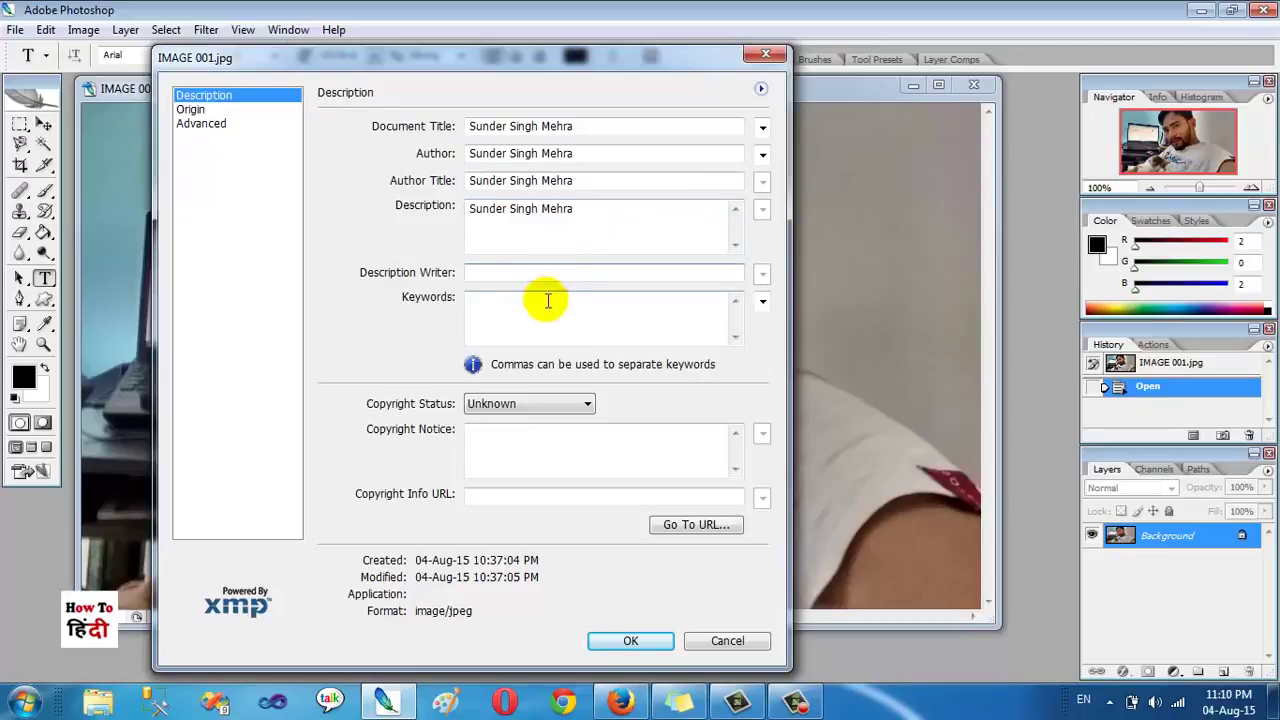
left_click(535, 309)
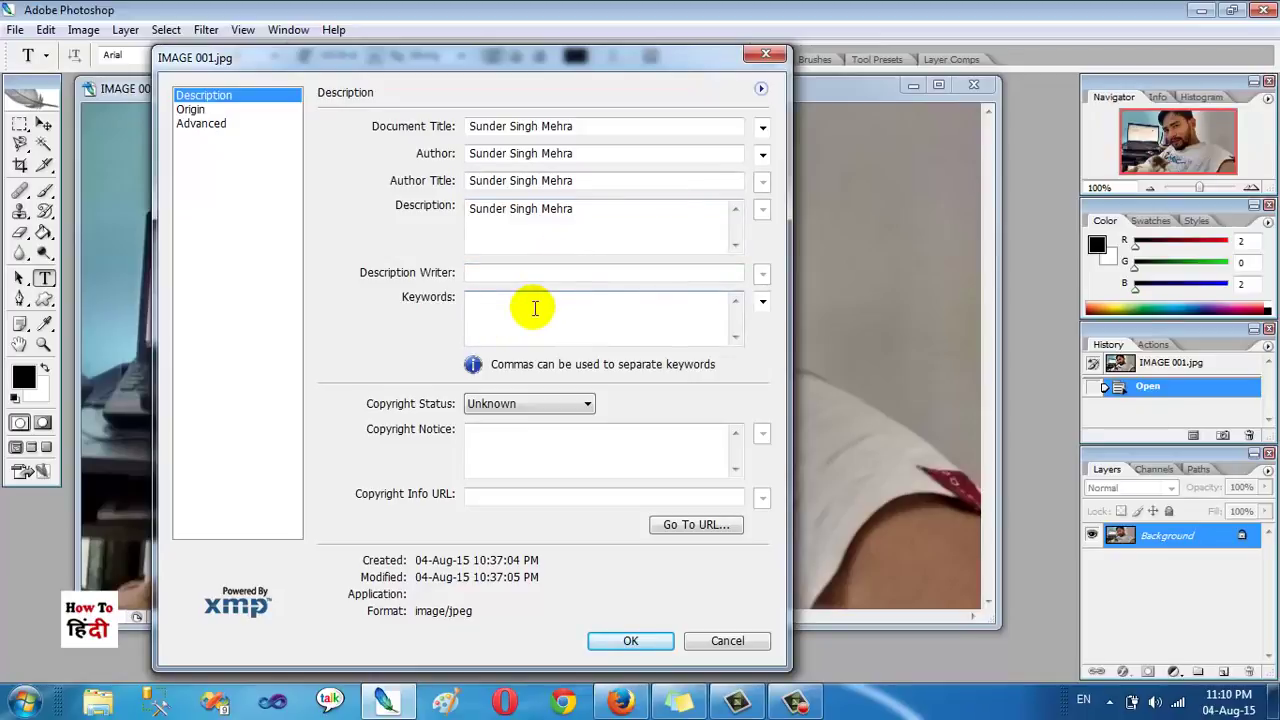
Step: Add three variants of the person's name as File Info keywords
type("Sund")
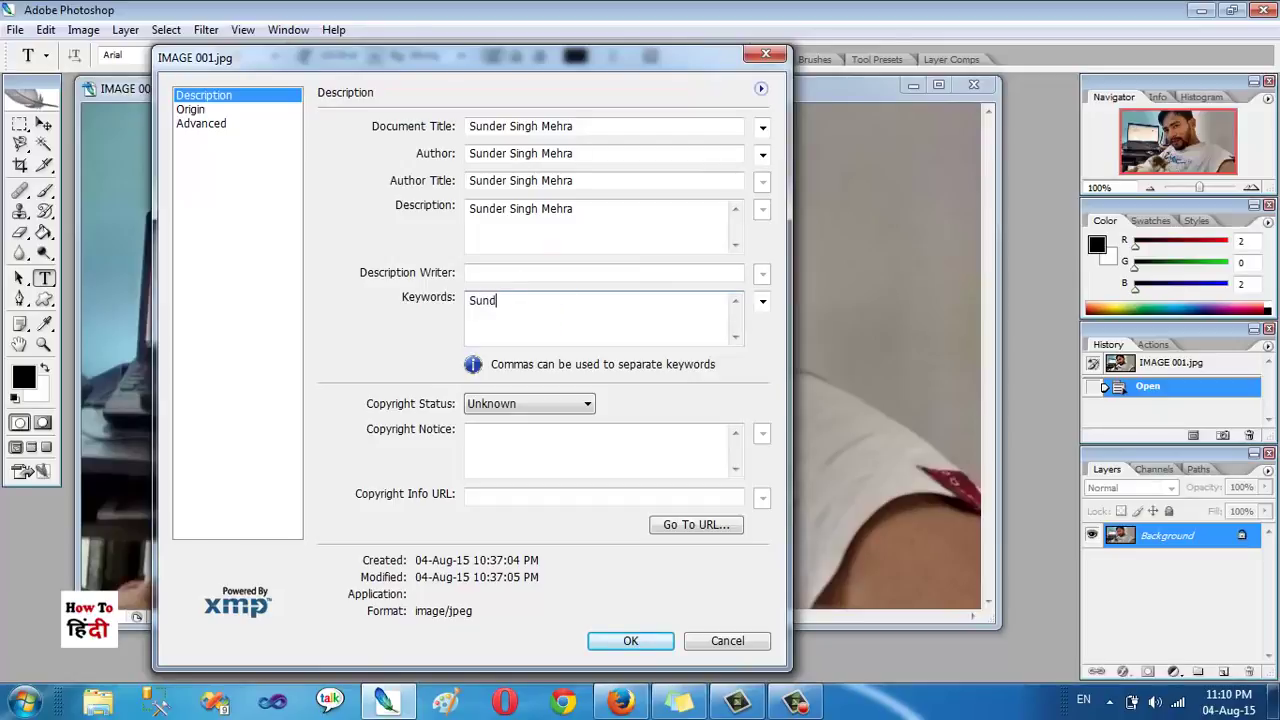
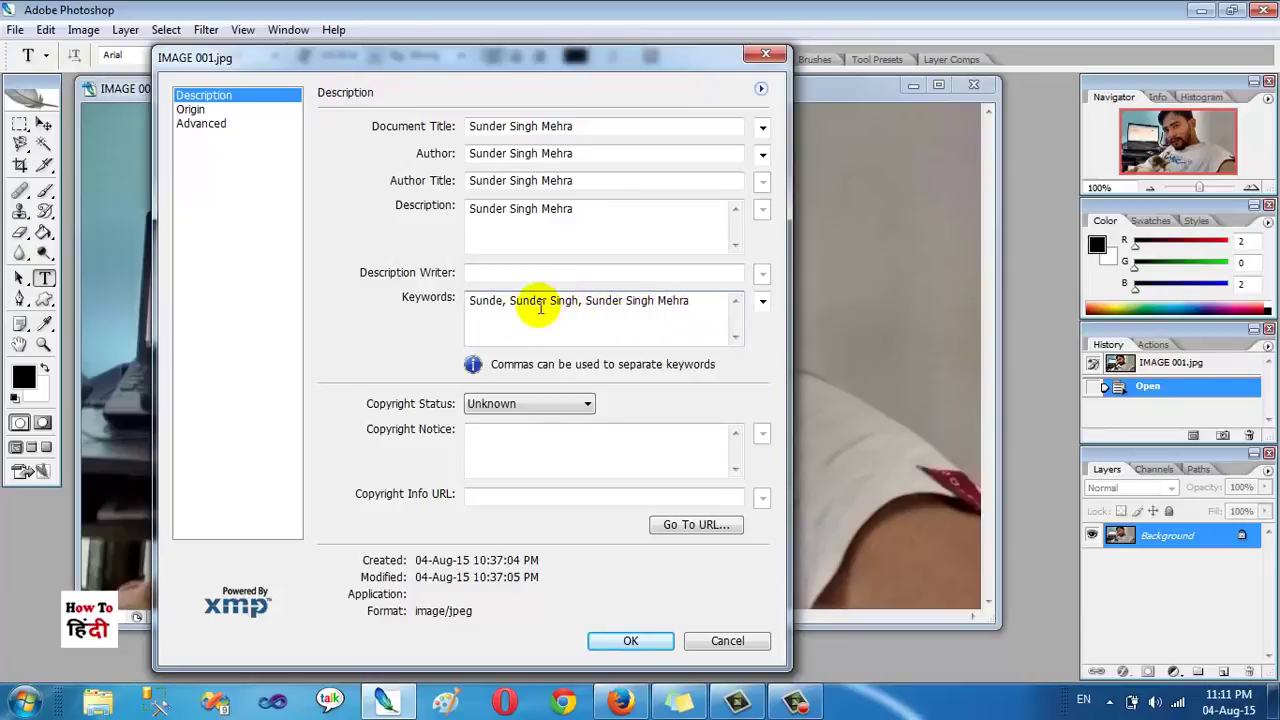
left_click_drag(585, 305, 714, 308)
key("ctrl+c")
left_click(714, 308)
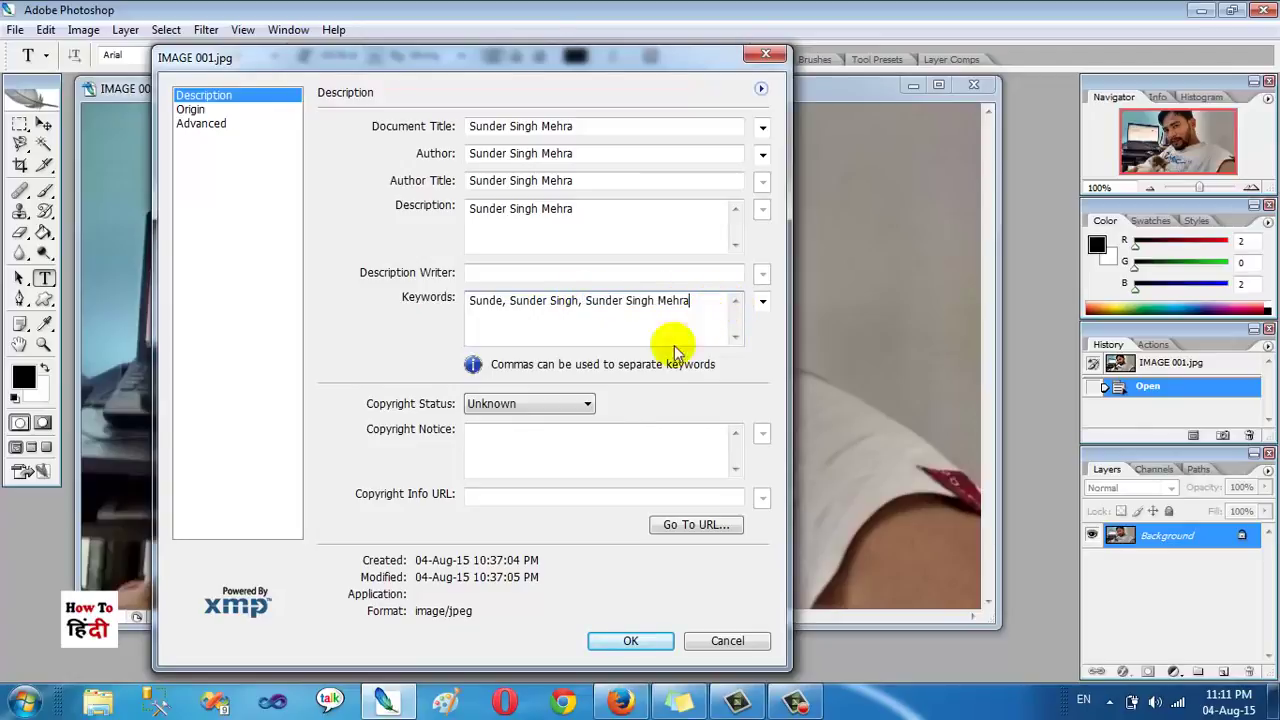
Step: Leave Copyright Status as Unknown and apply the File Info metadata with OK
left_click(523, 445)
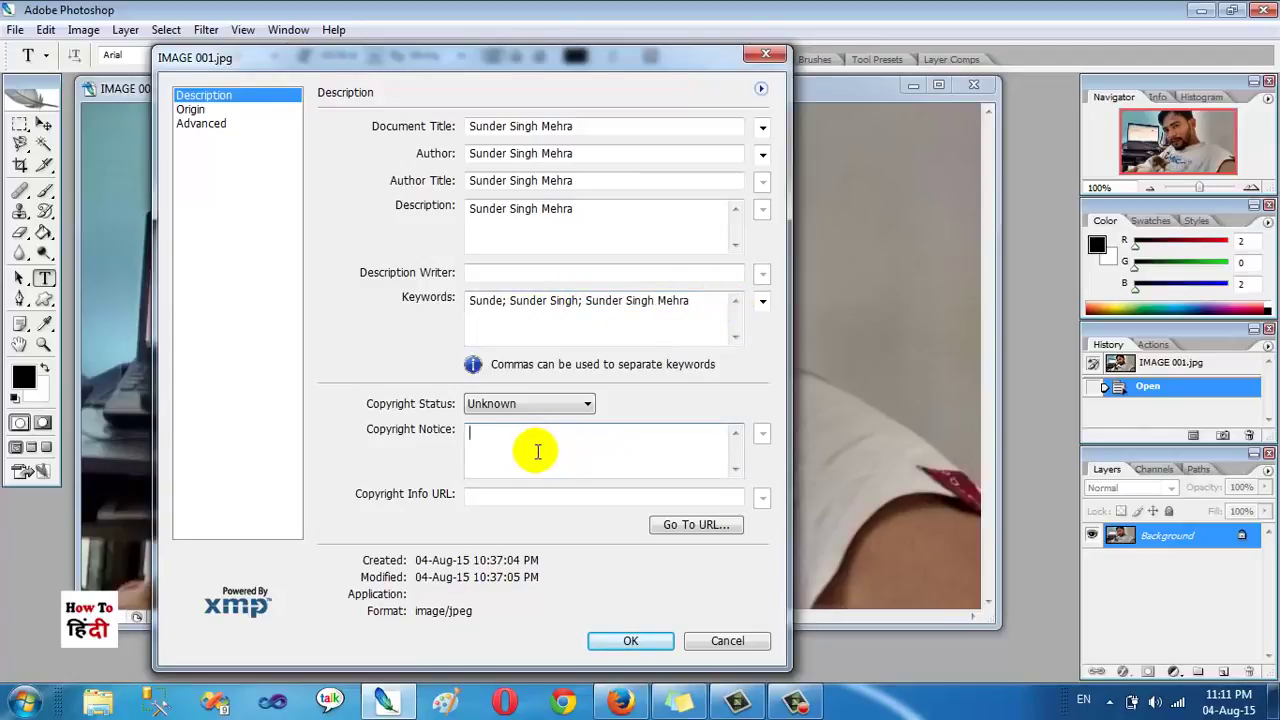
left_click(577, 400)
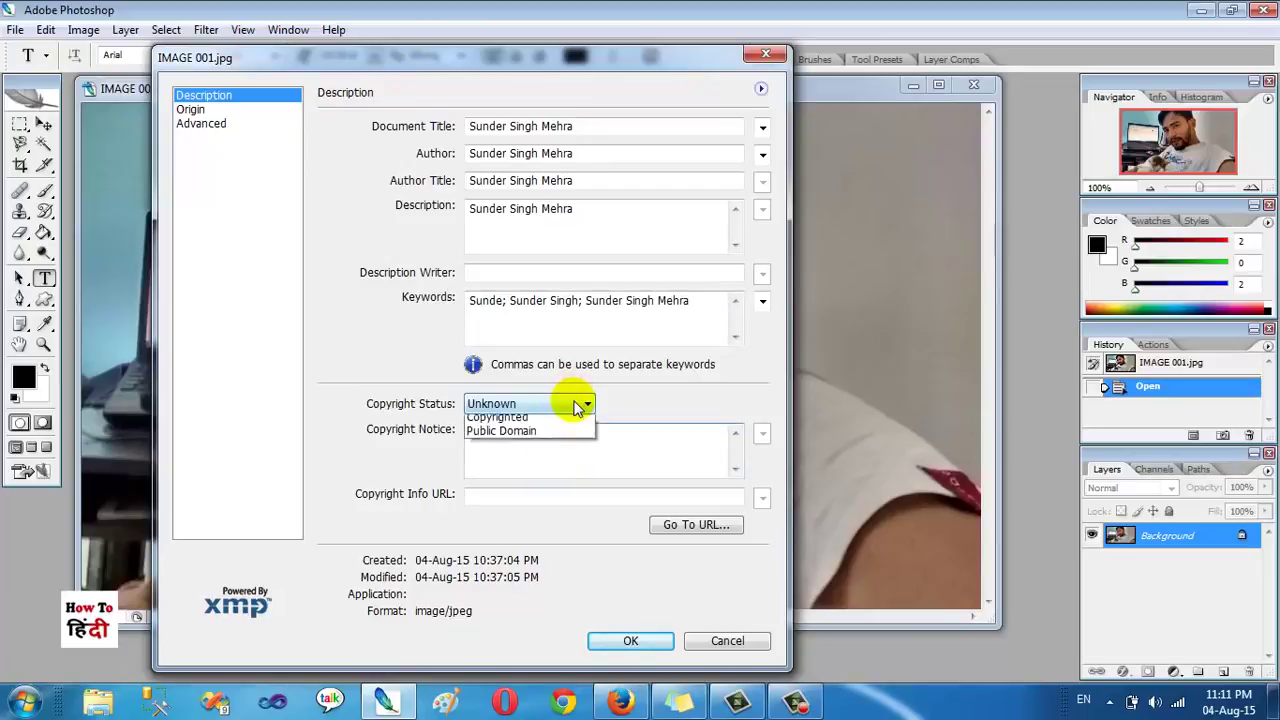
left_click(658, 455)
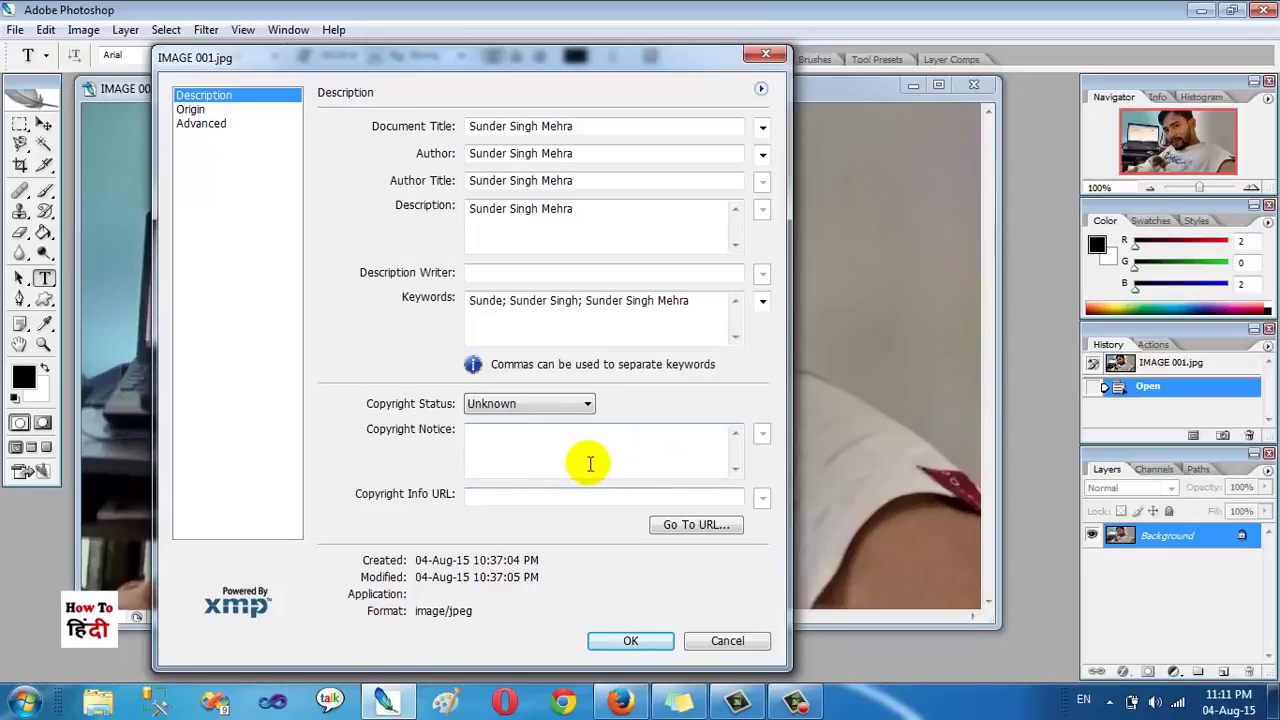
left_click(503, 497)
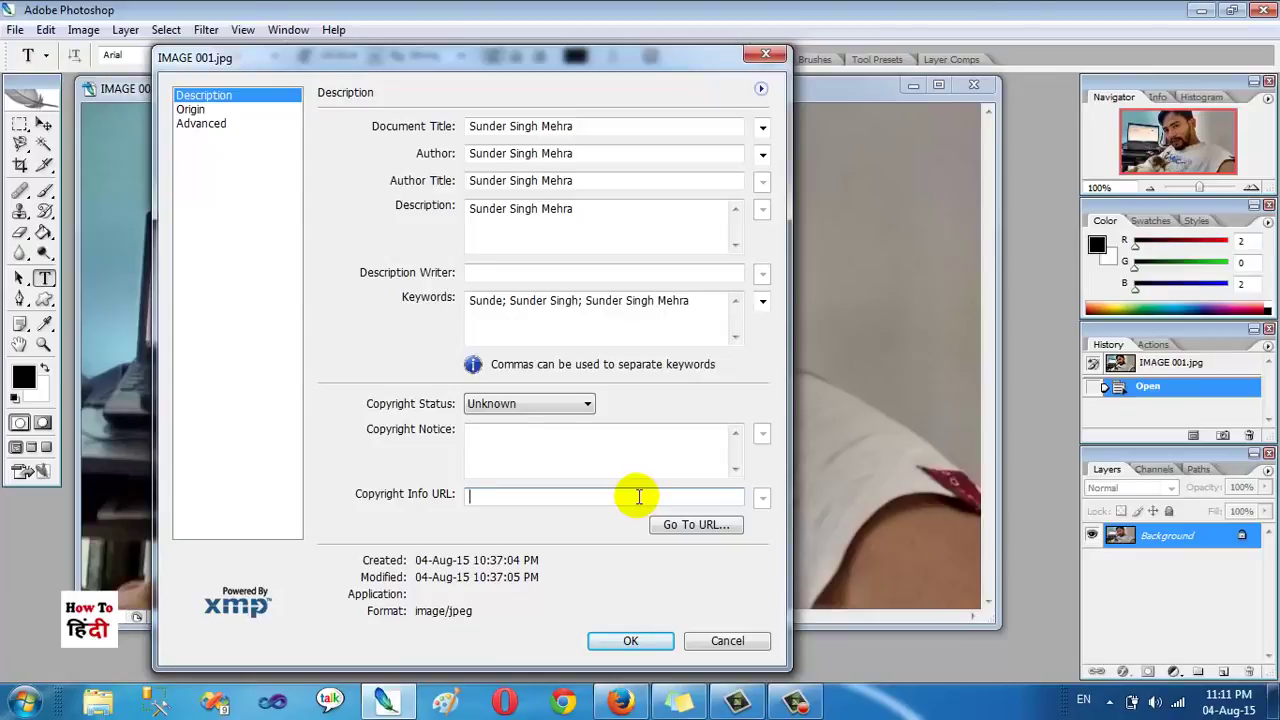
left_click(638, 640)
left_click(12, 29)
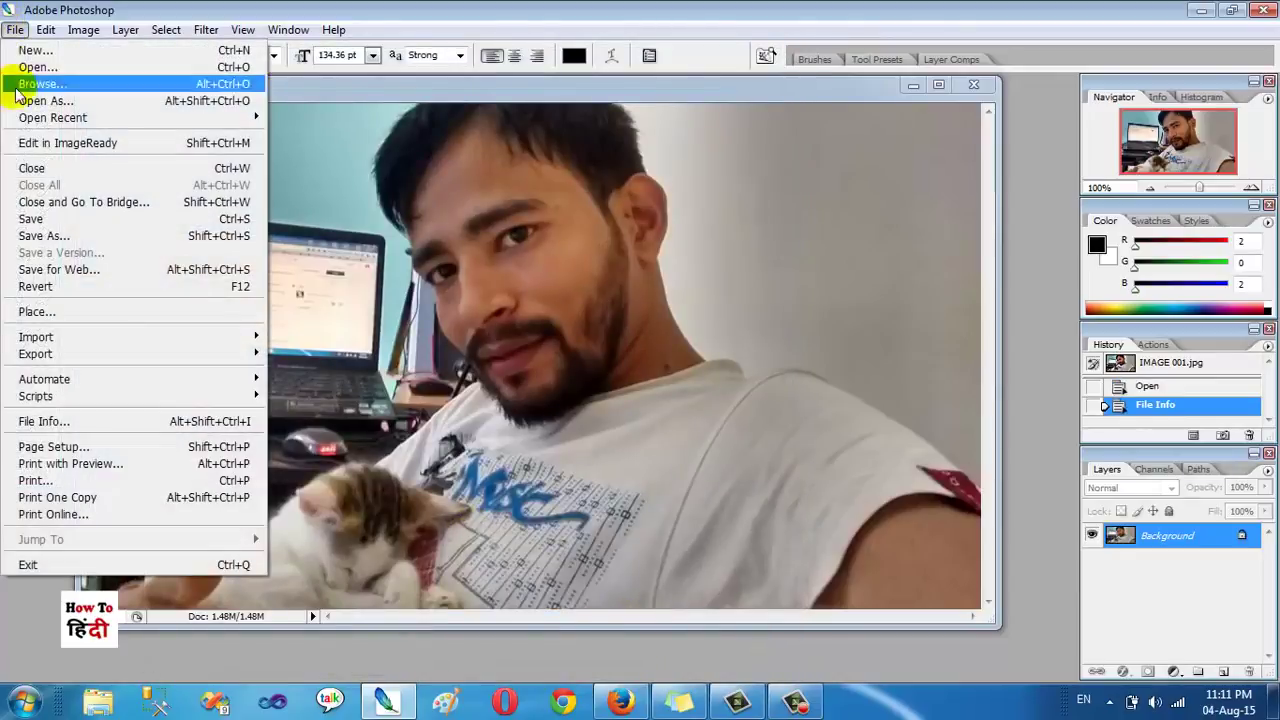
Step: Save As a Maximum-quality JPEG on the Desktop, named with the person's full name
left_click(30, 236)
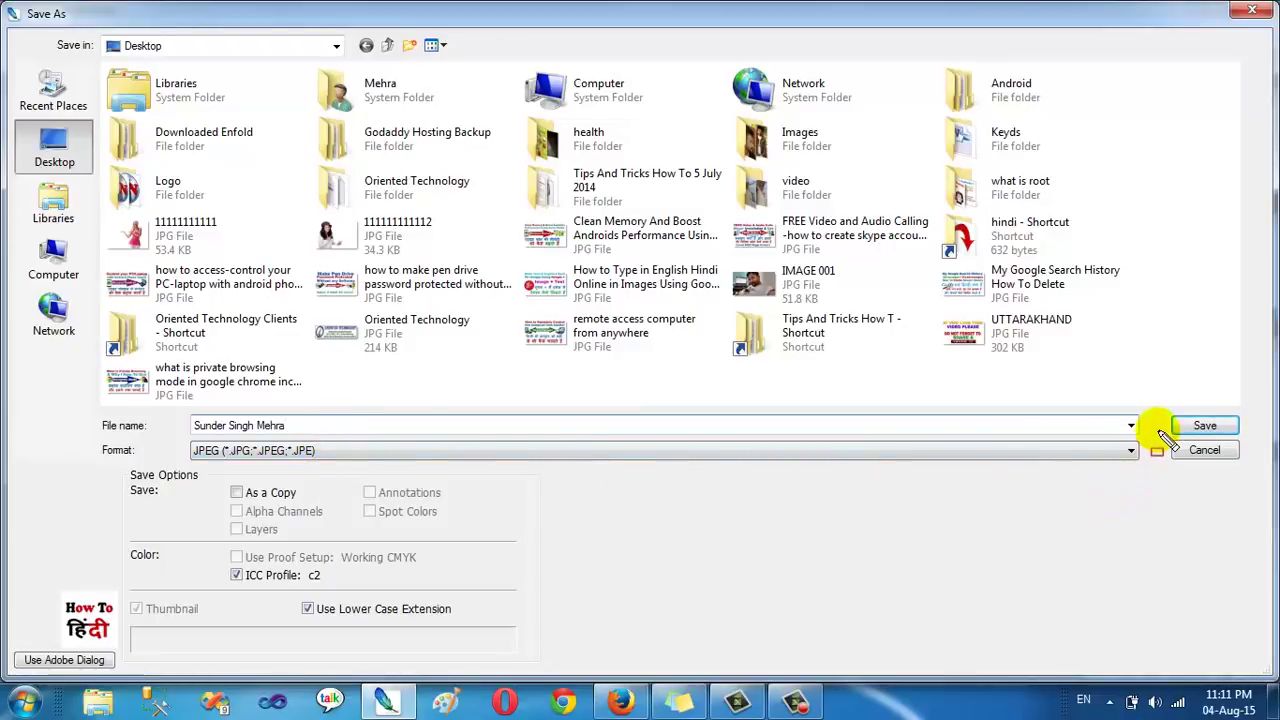
left_click(1207, 428)
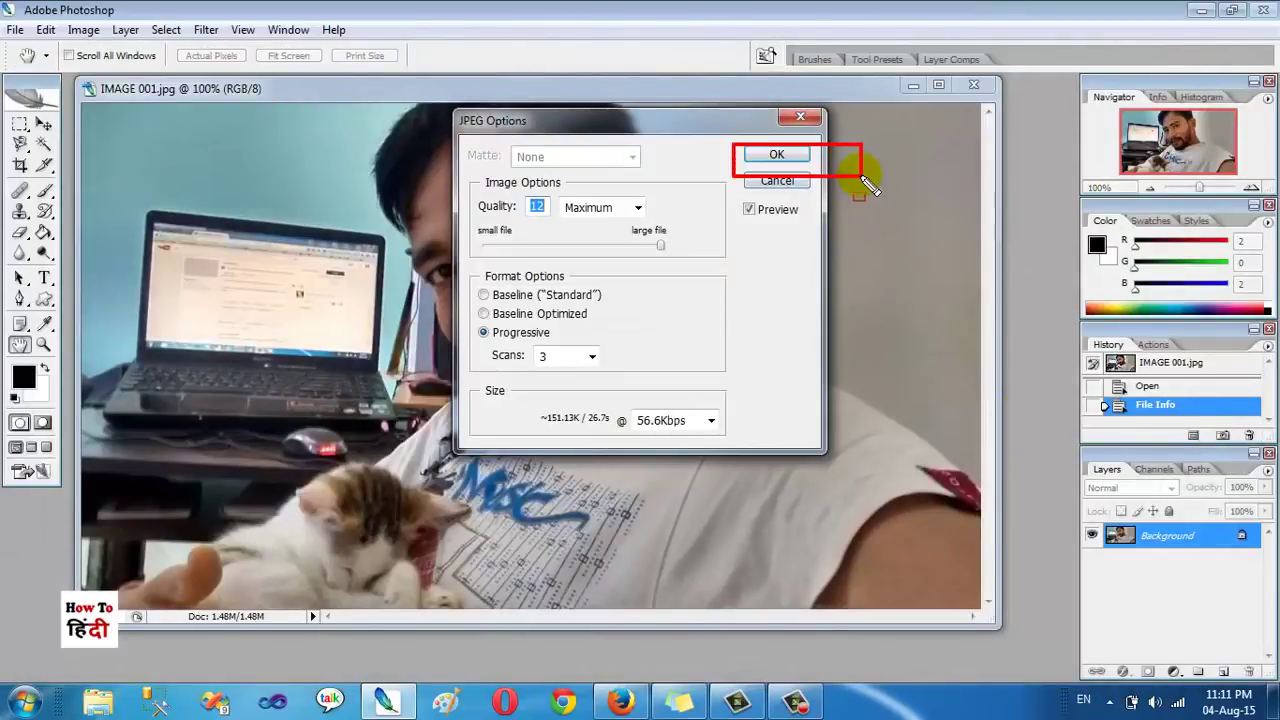
left_click(778, 156)
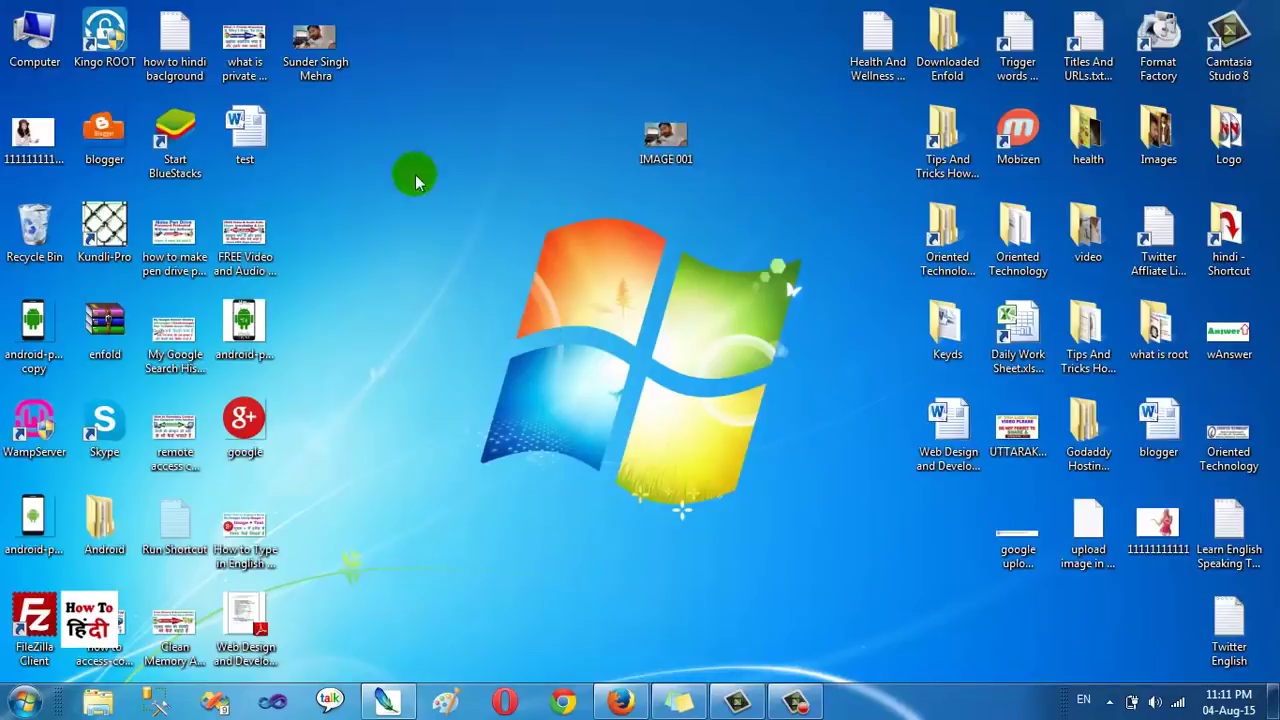
Step: Check the new JPEG's Details properties for the name in title, subject, tags and author
left_click_drag(315, 42, 430, 228)
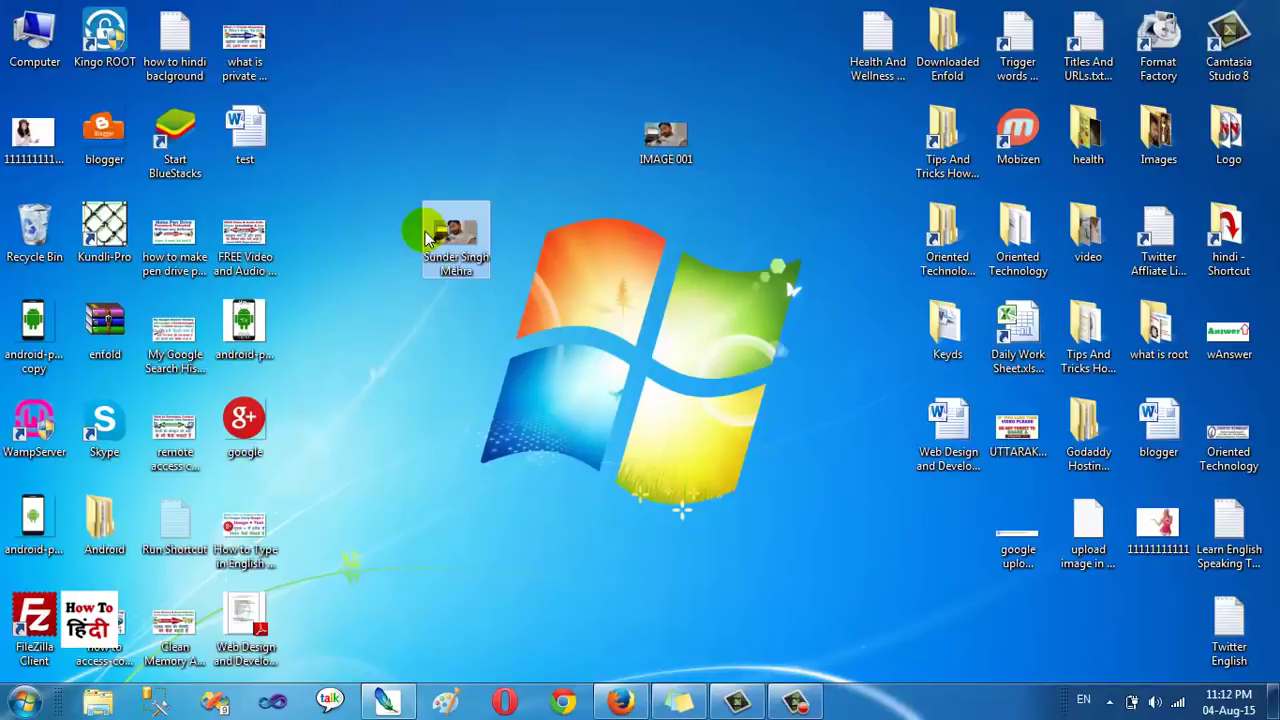
right_click(484, 240)
left_click(557, 664)
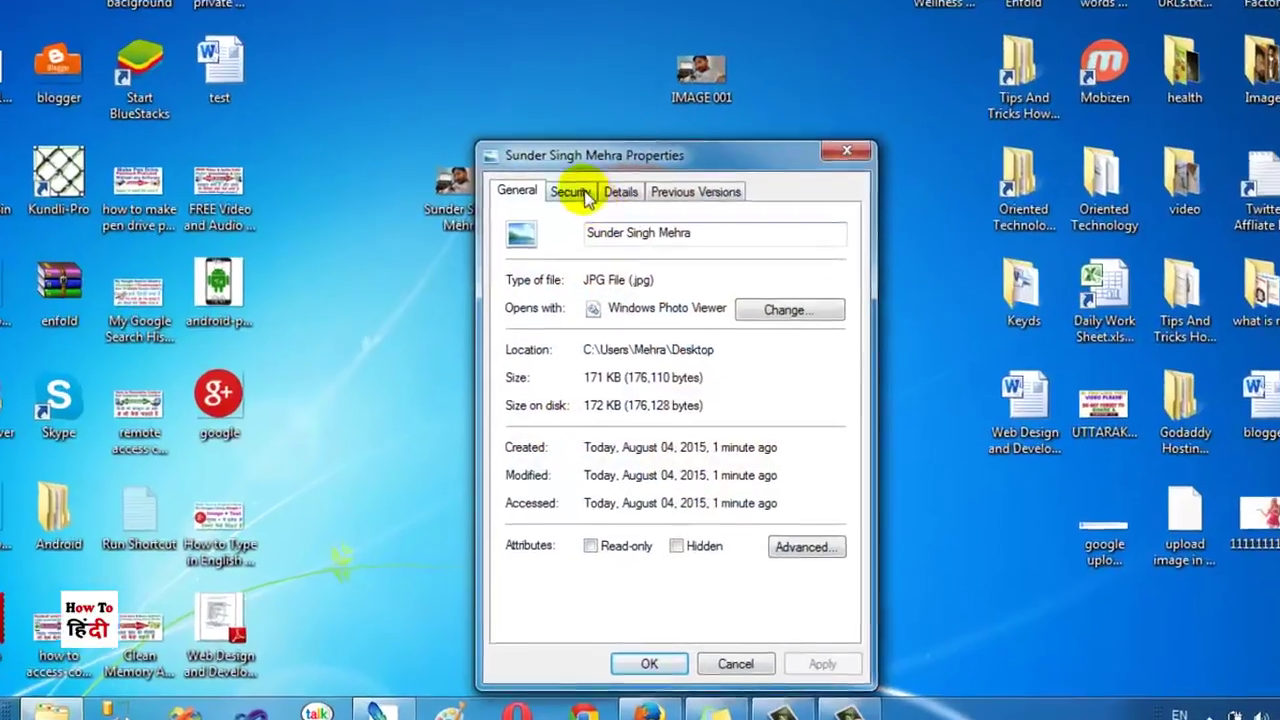
left_click(620, 191)
left_click(657, 272)
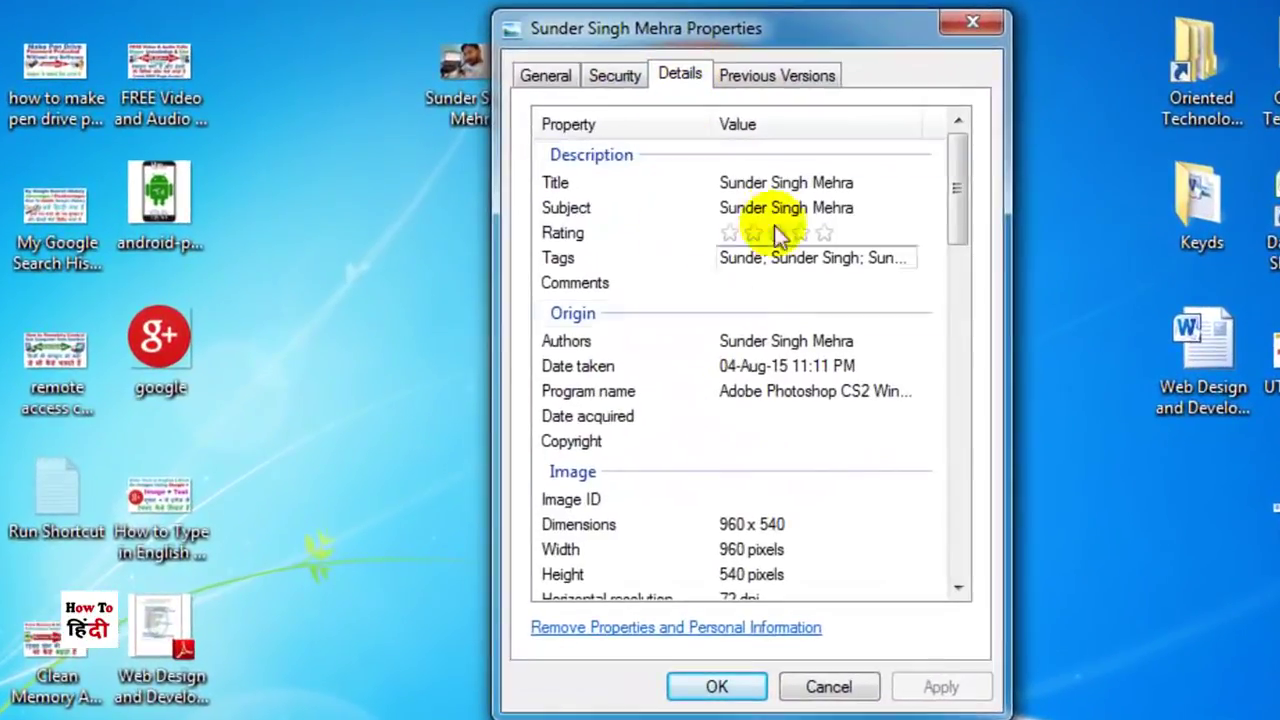
left_click_drag(704, 173, 882, 214)
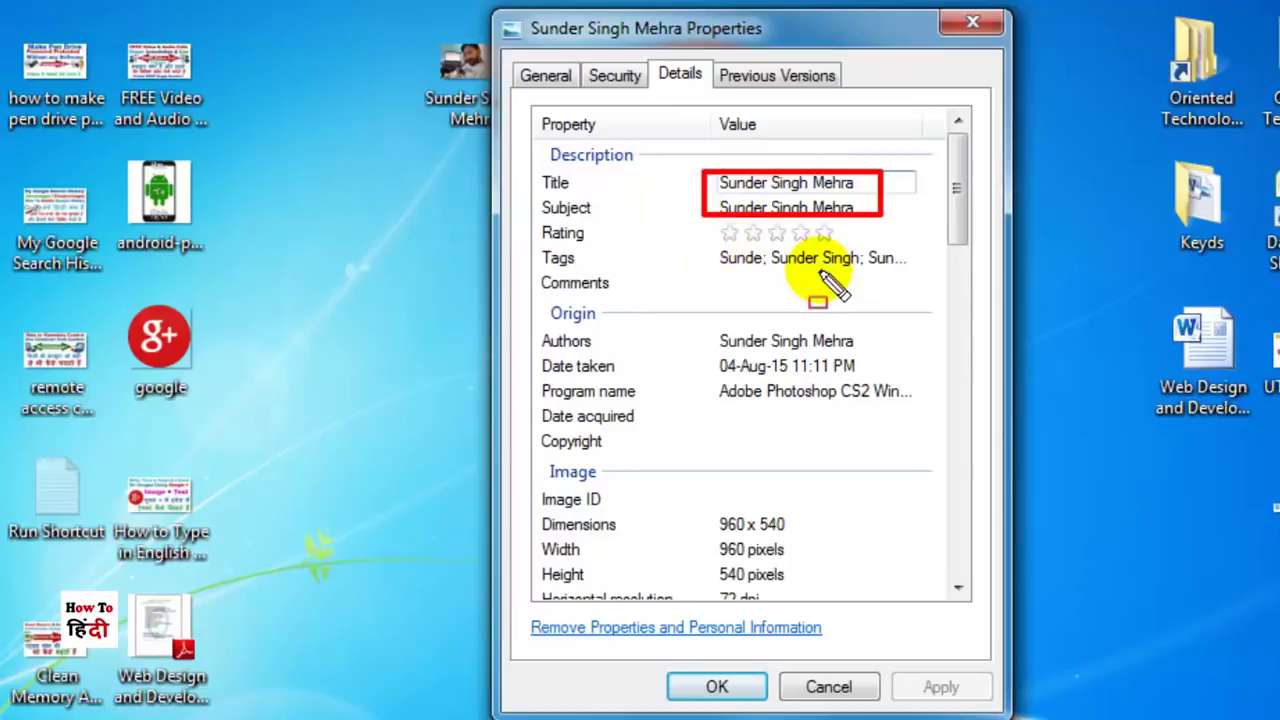
key("Escape")
left_click(968, 33)
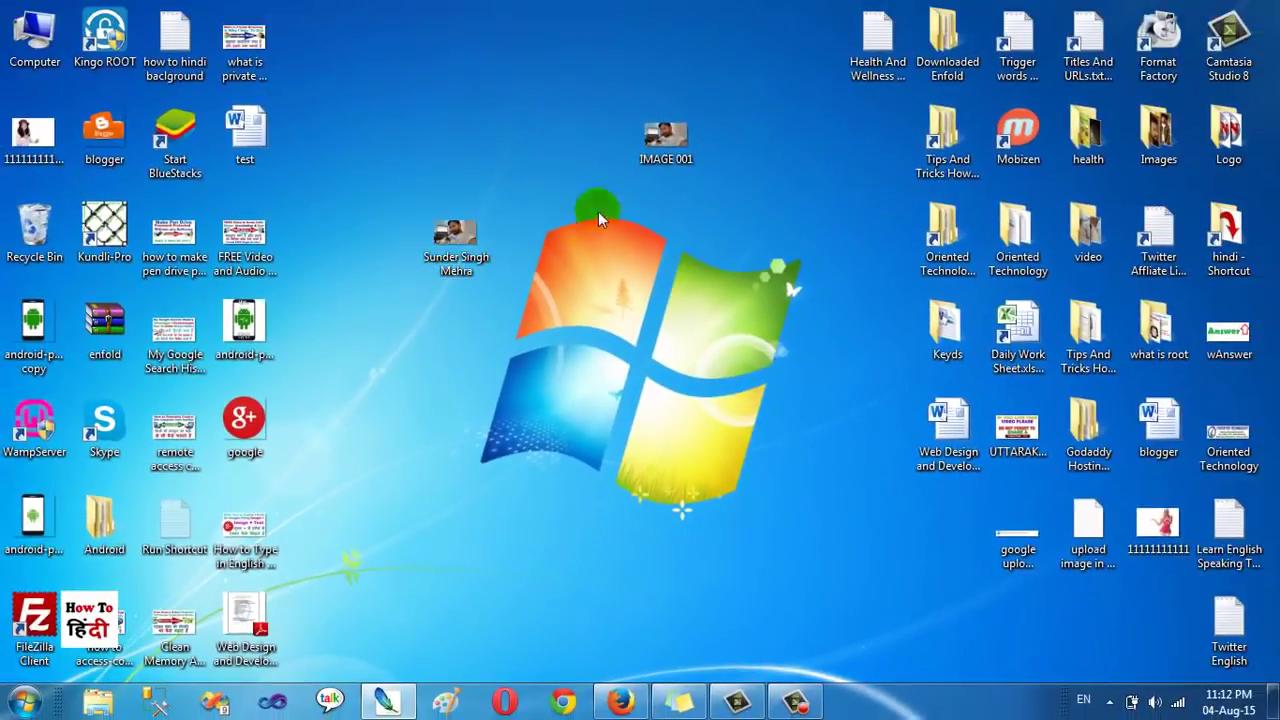
Step: In IMAGE 001's Details properties, paste the person's name as Title and Subject
left_click_drag(733, 24, 796, 86)
left_click_drag(718, 186, 709, 189)
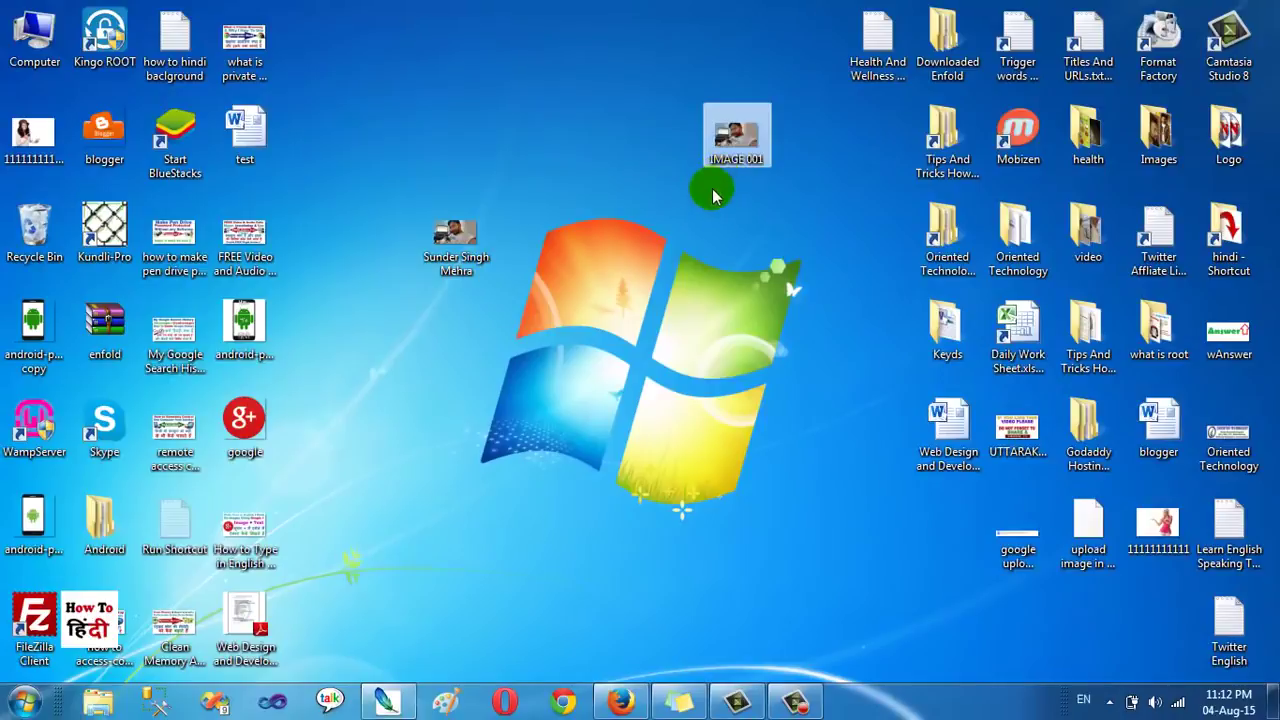
right_click(729, 139)
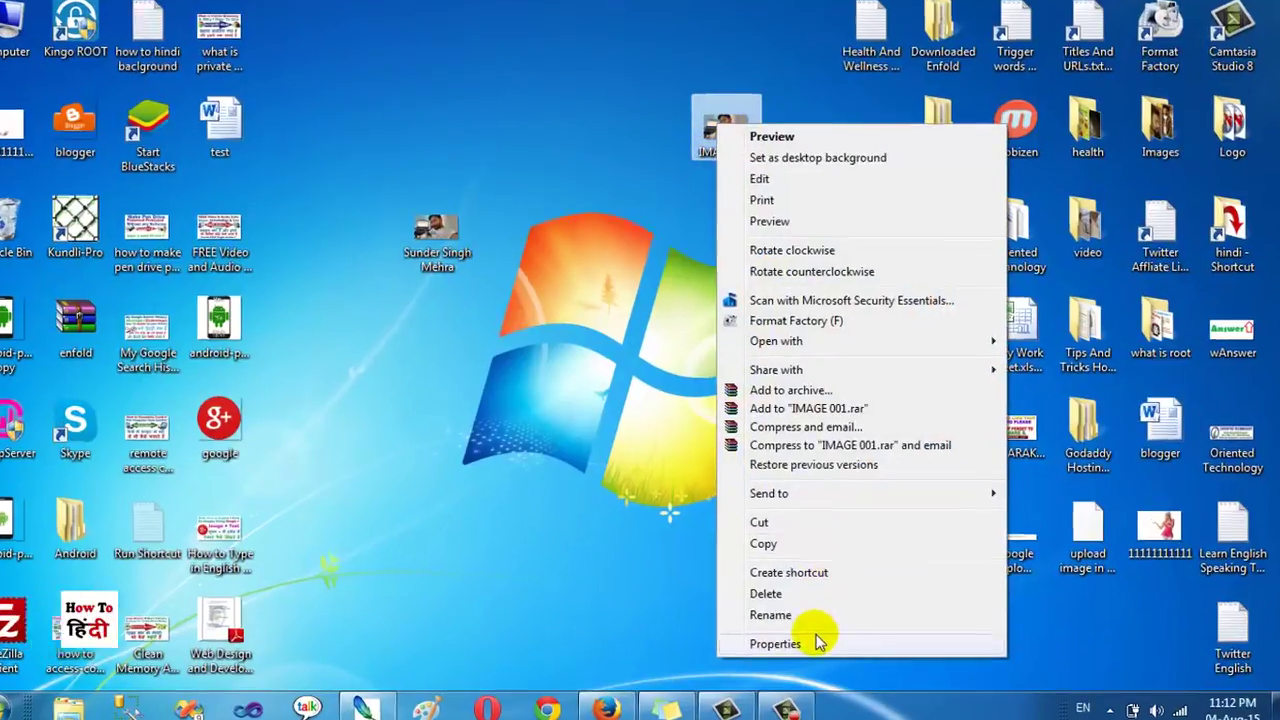
left_click(816, 640)
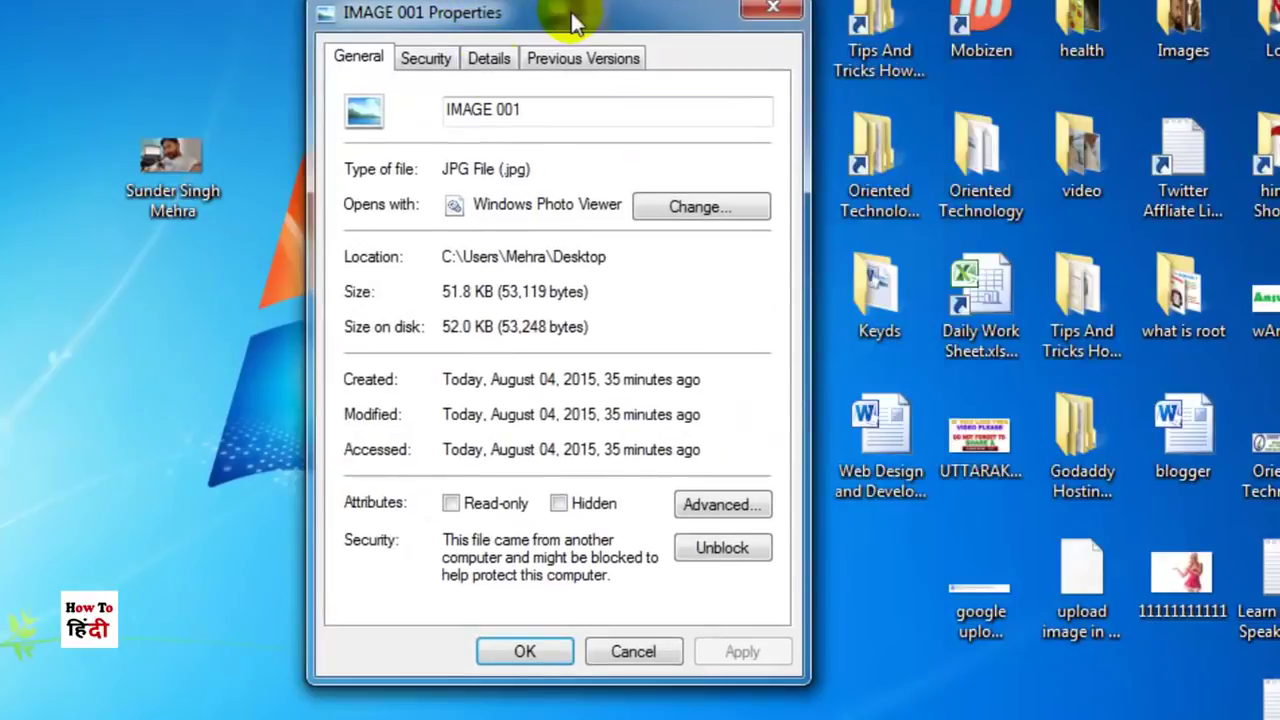
left_click(489, 58)
left_click(559, 170)
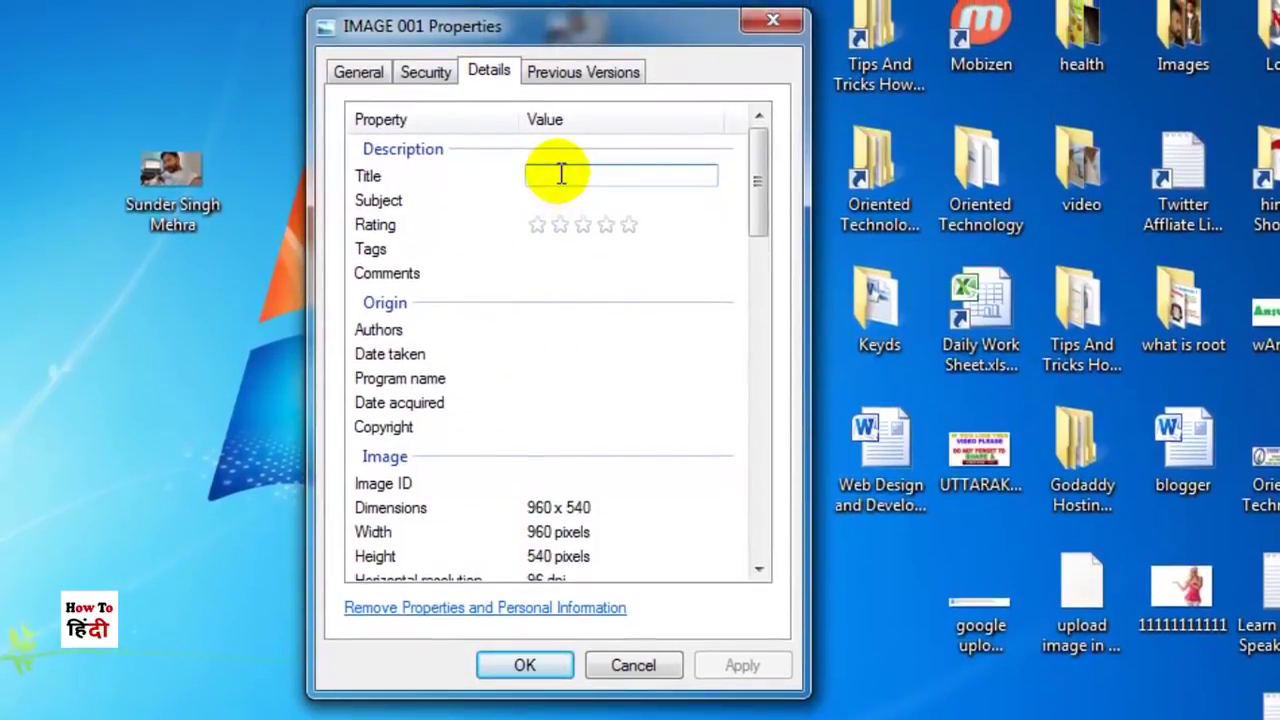
key("ctrl+v")
left_click(566, 201)
key("ctrl+v")
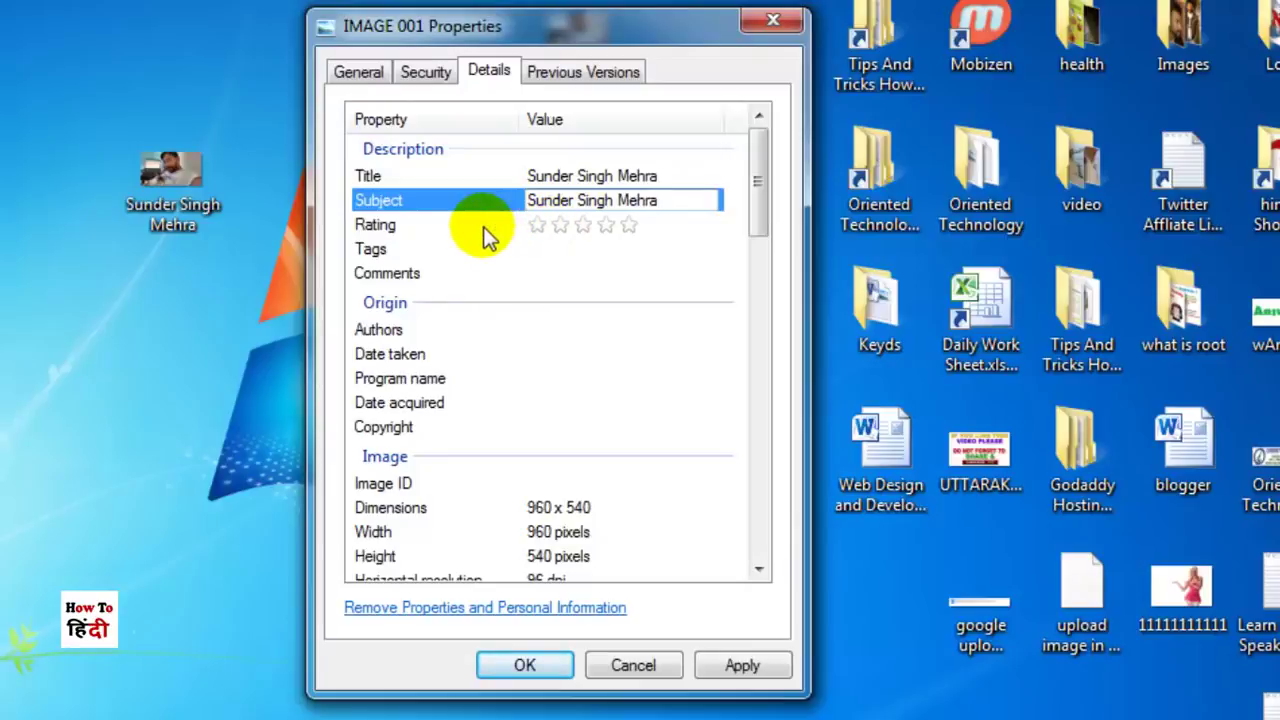
left_click(636, 228)
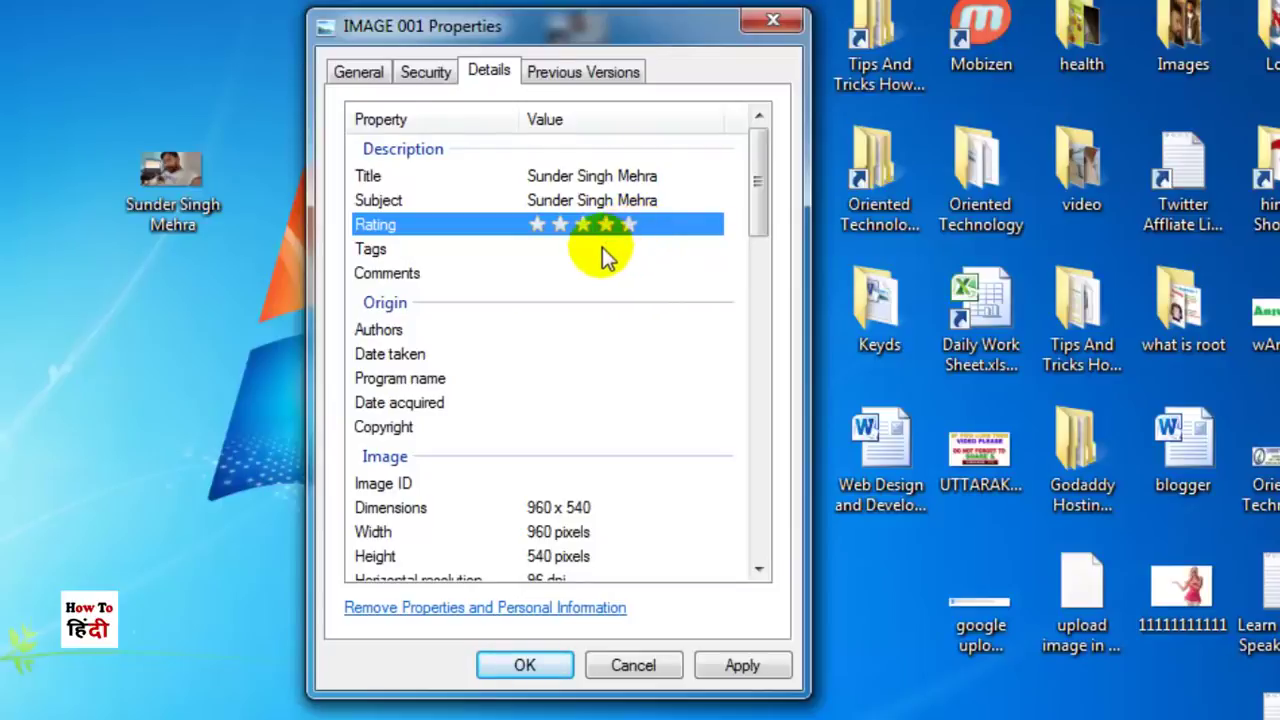
Step: Add three name-variant tags to IMAGE 001
left_click(603, 248)
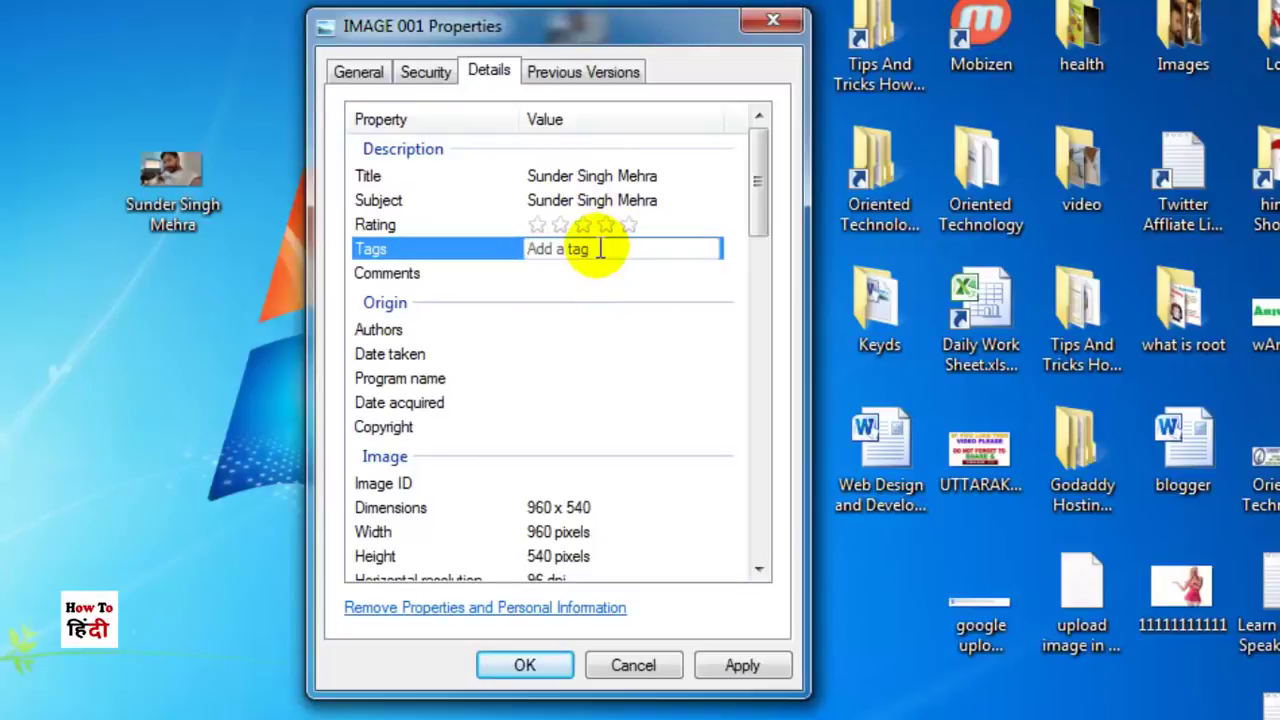
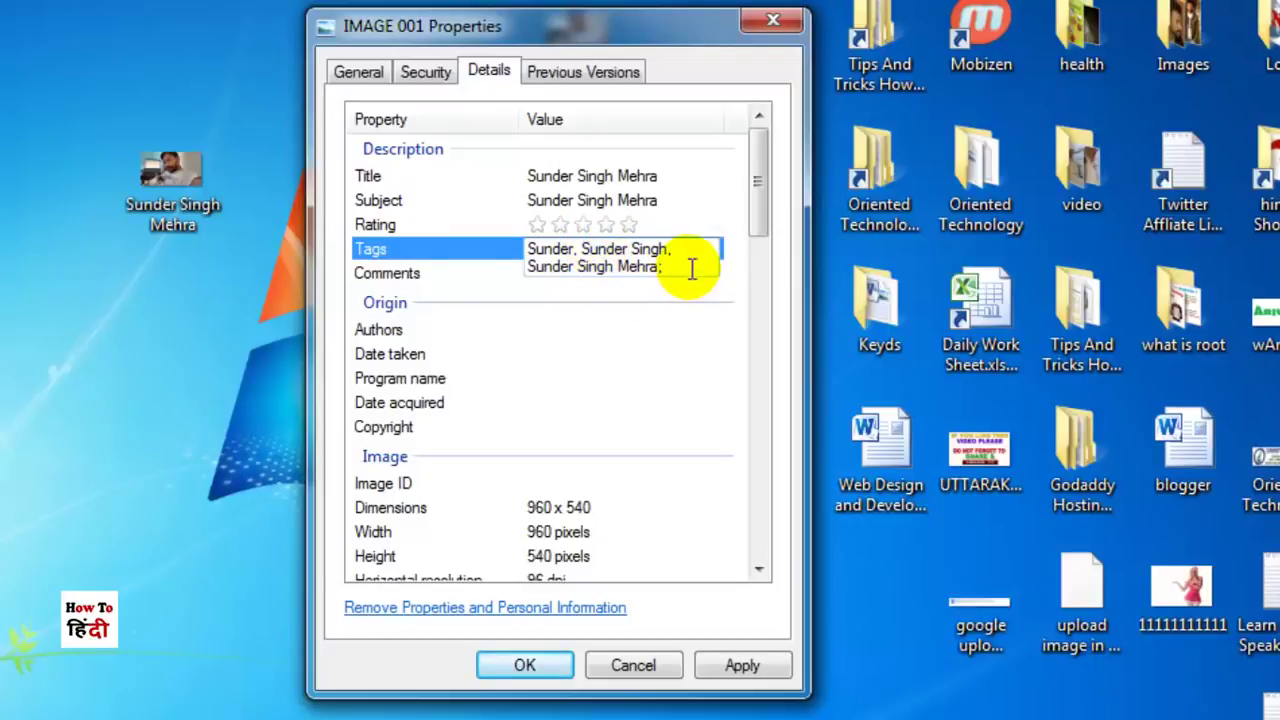
left_click(682, 316)
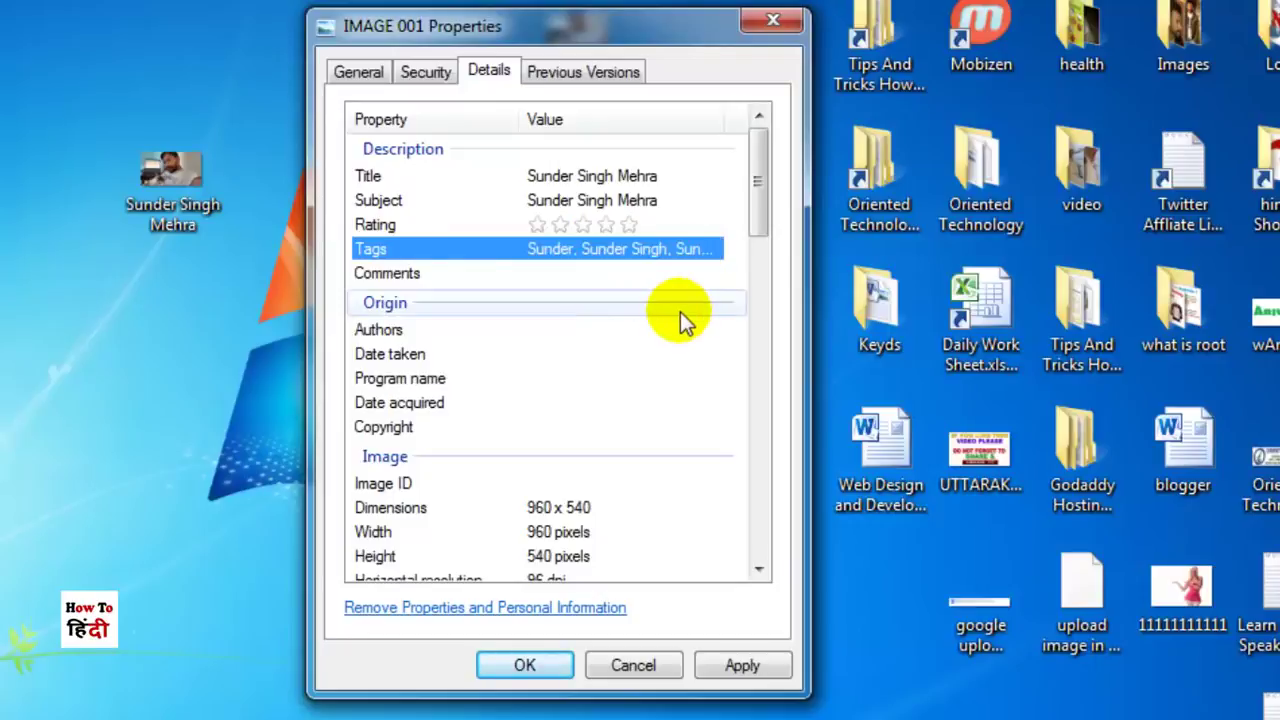
Step: Paste the person's name as IMAGE 001's Comments and Author
left_click(591, 279)
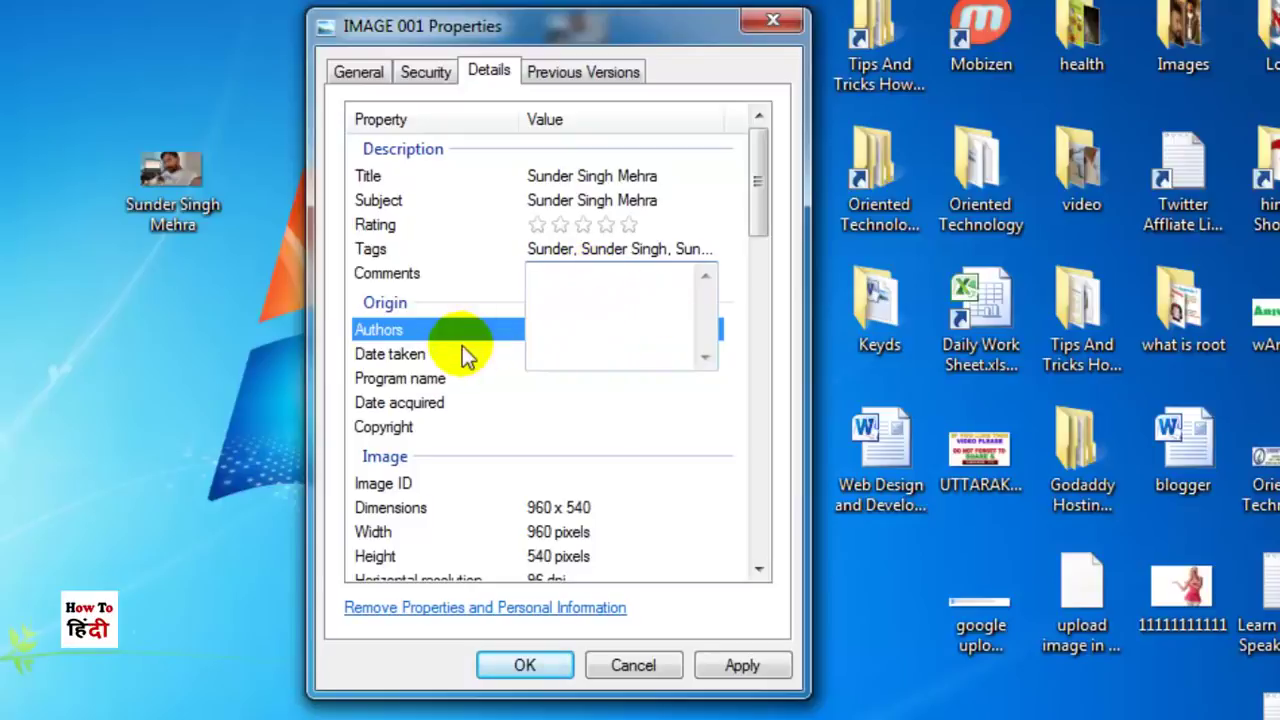
left_click(562, 333)
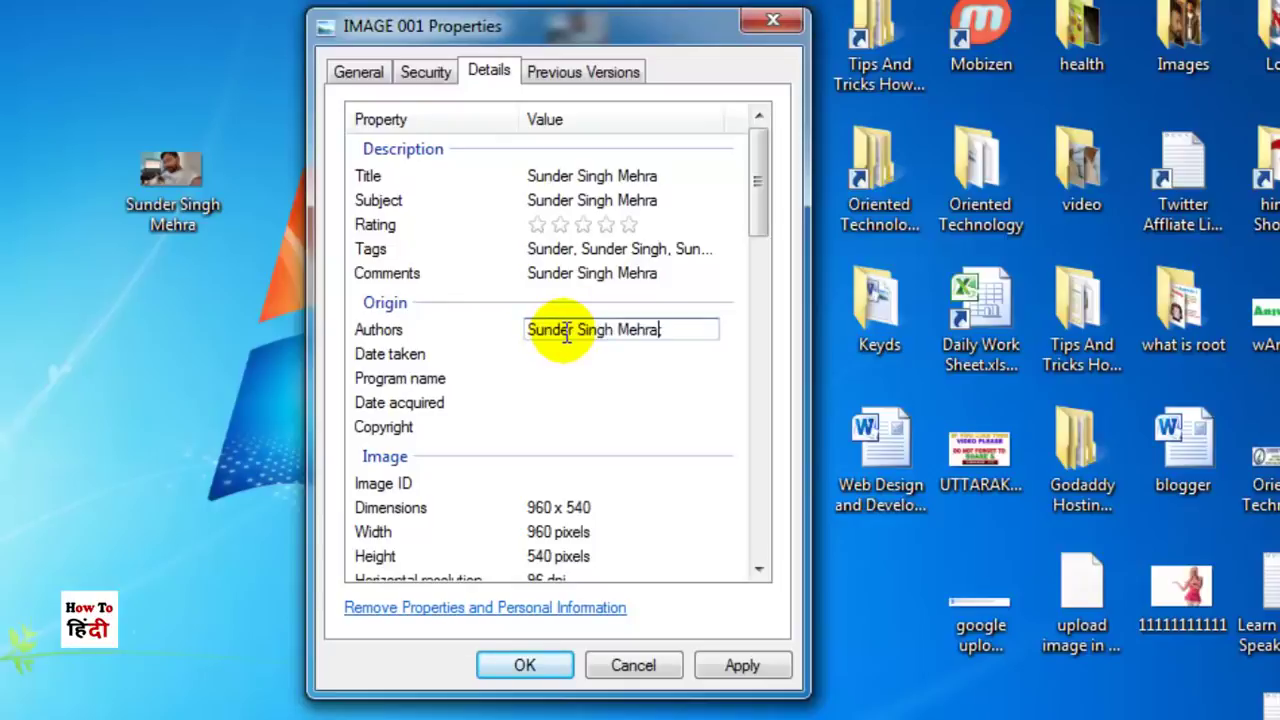
left_click(544, 359)
left_click(617, 400)
left_click(570, 356)
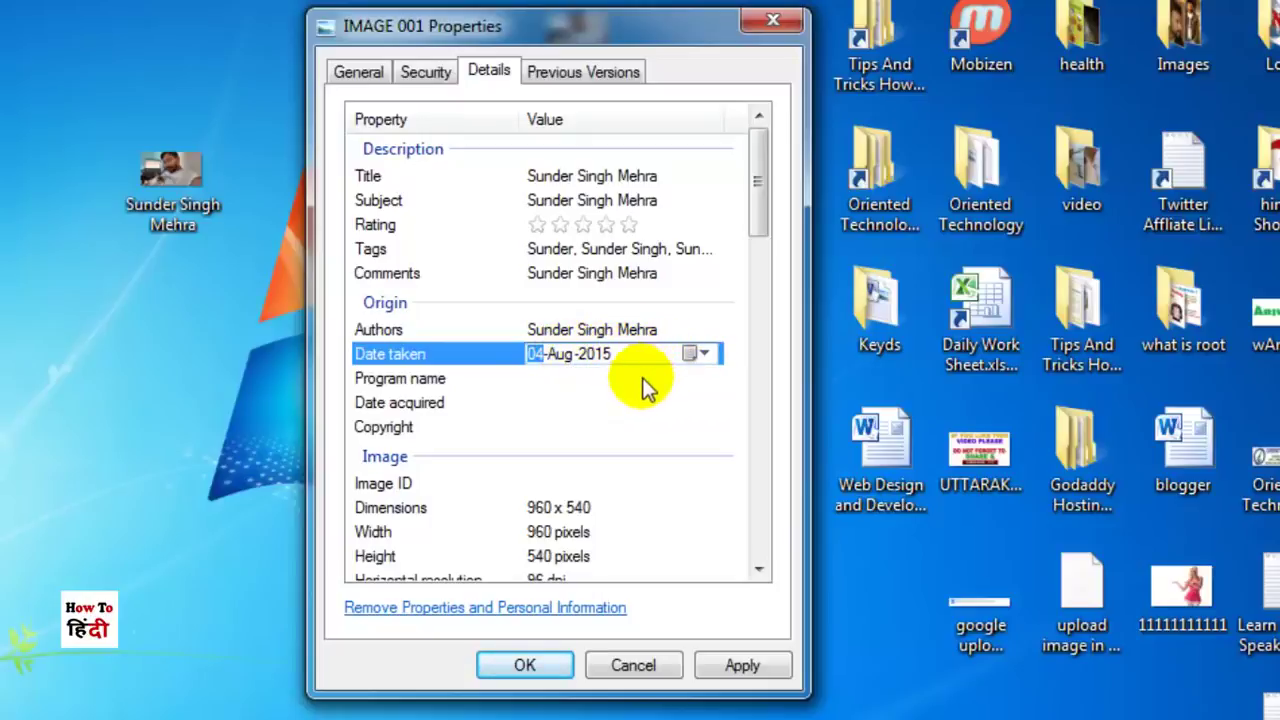
left_click(564, 378)
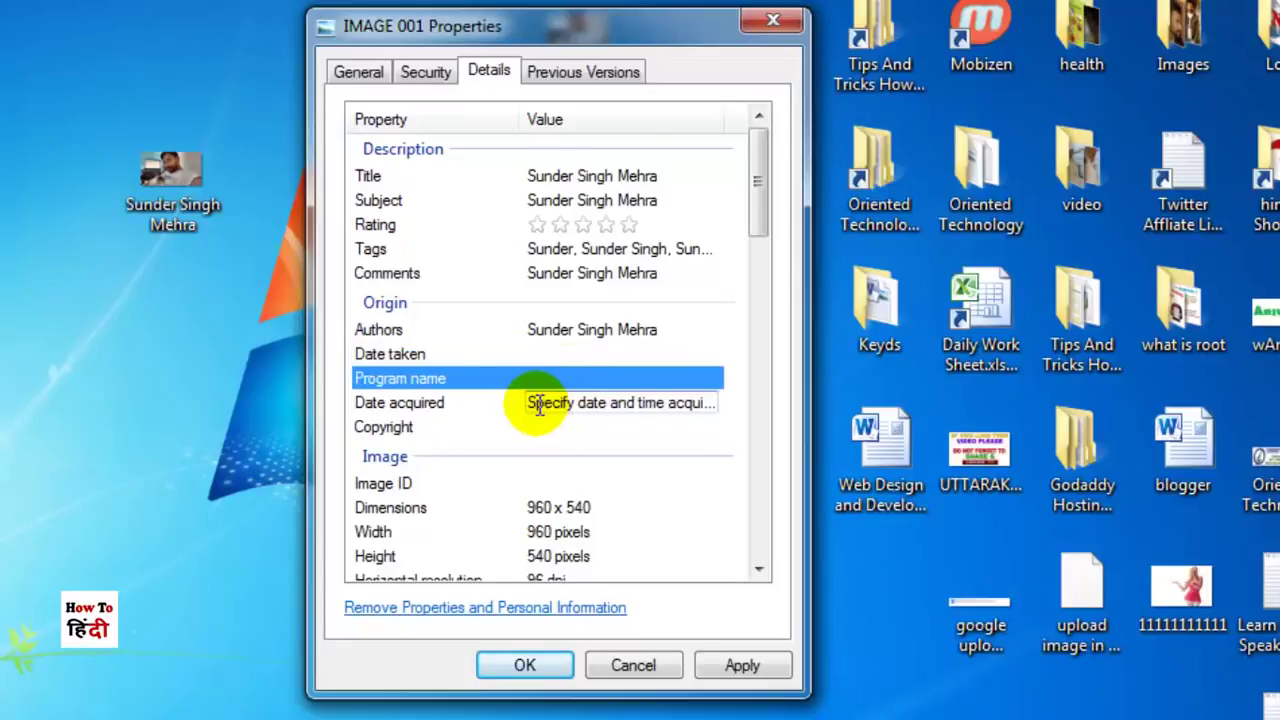
Step: Apply the edited details and close the Properties dialog with OK
scroll(536, 390, "down", 1)
scroll(536, 390, "down", 12)
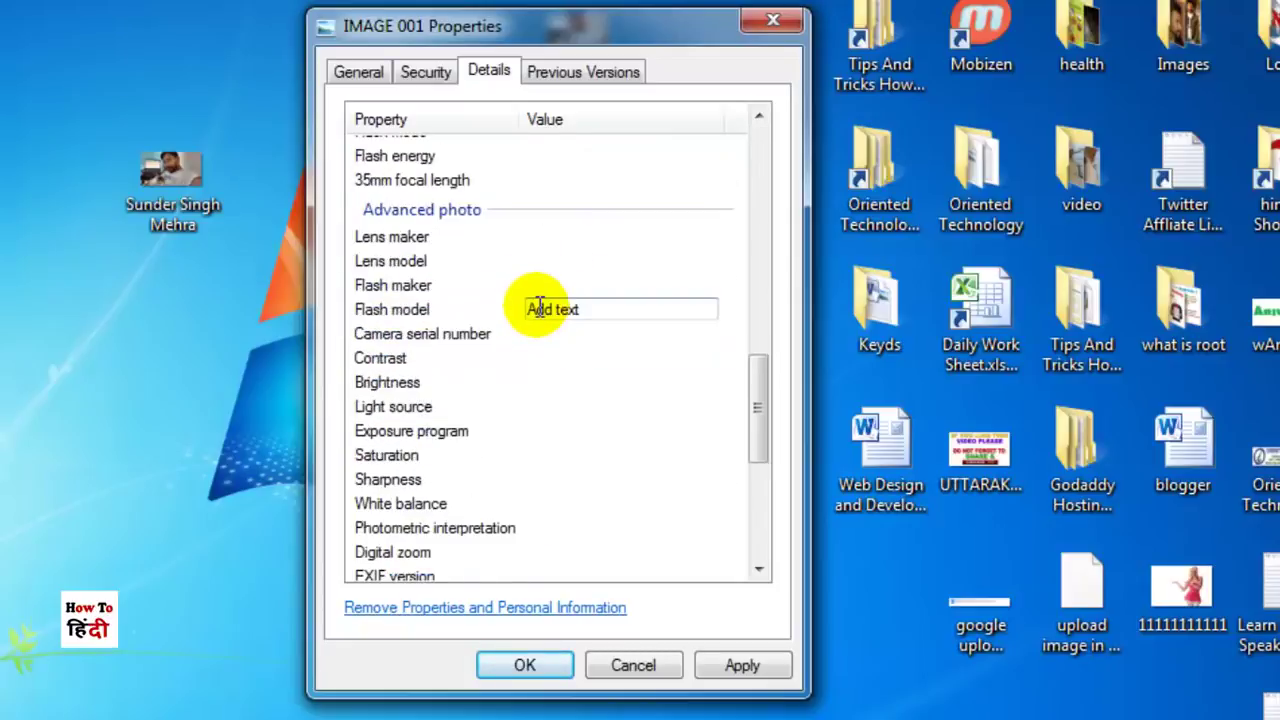
scroll(543, 428, "down", 4)
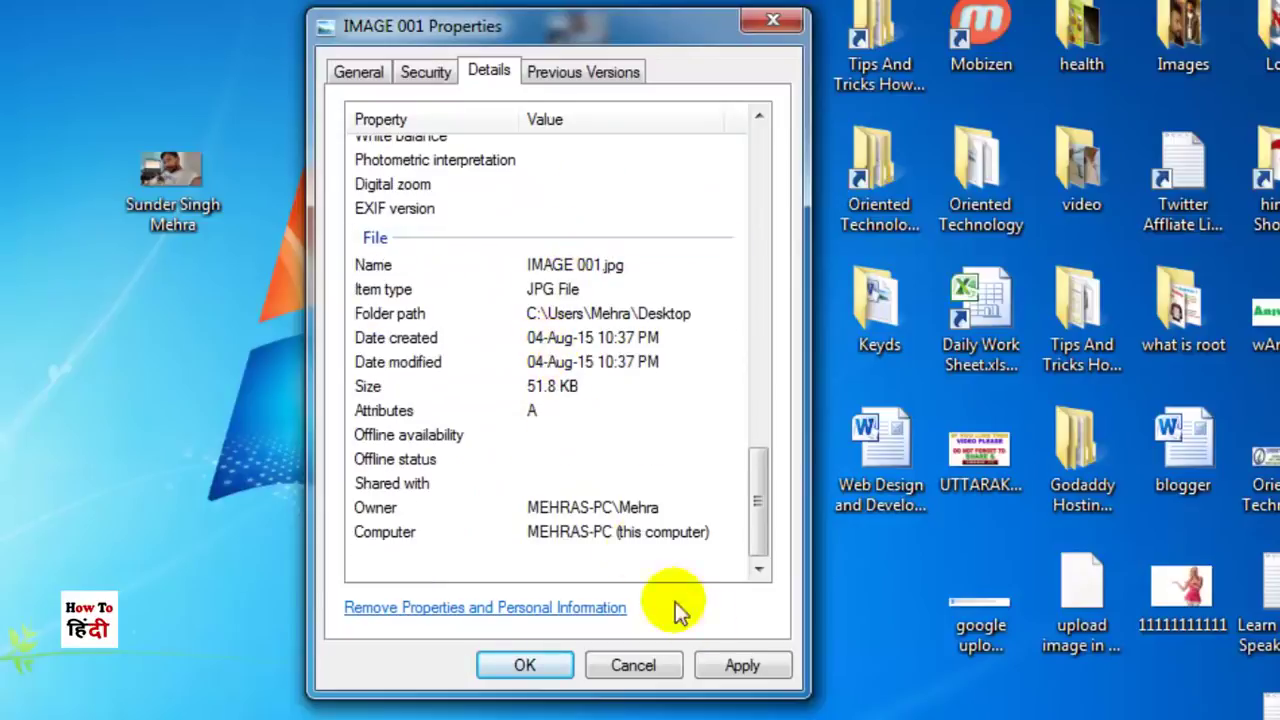
left_click(740, 664)
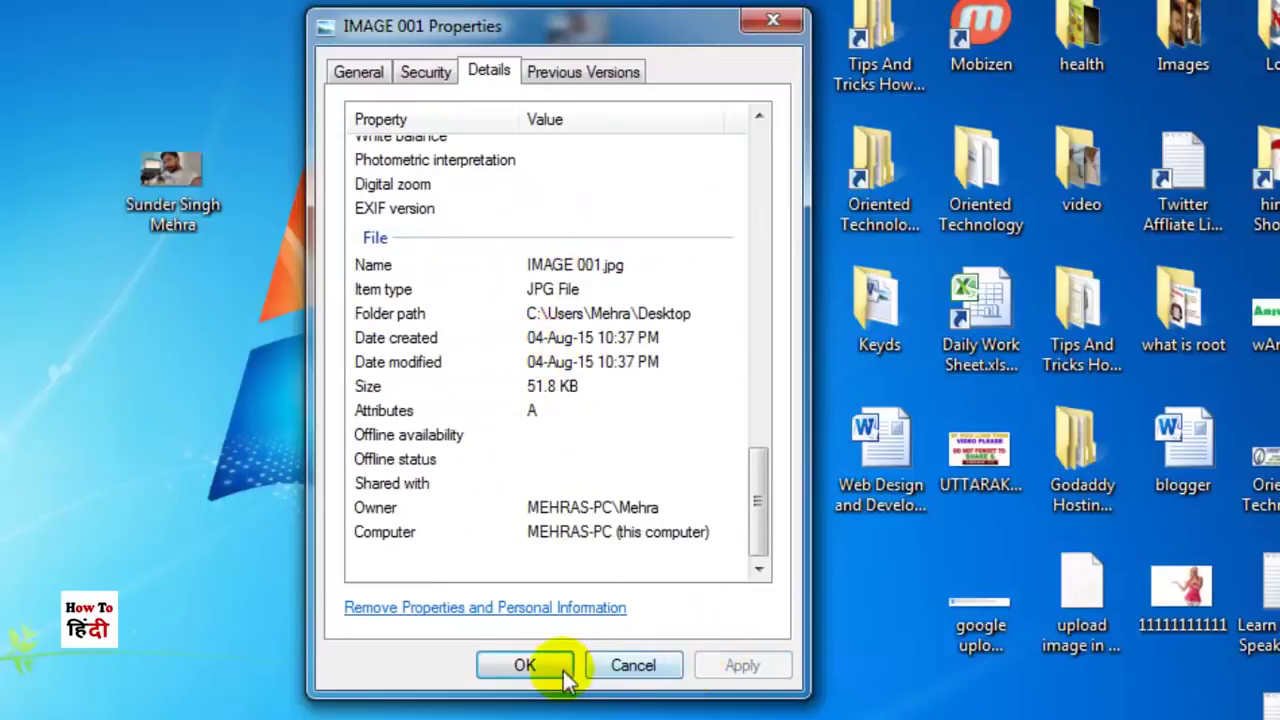
left_click(528, 665)
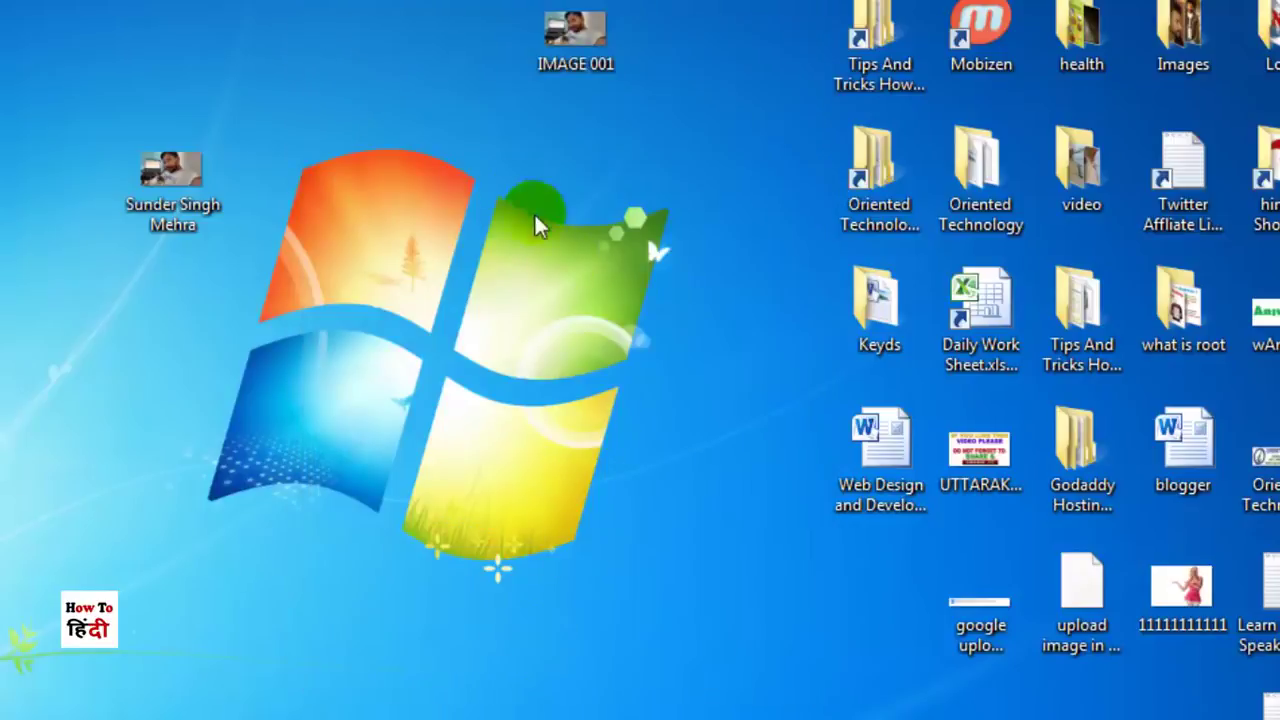
Step: Rename IMAGE 001 to the person's full name, accepting the '(2)' suffix on the clash
left_click(578, 40)
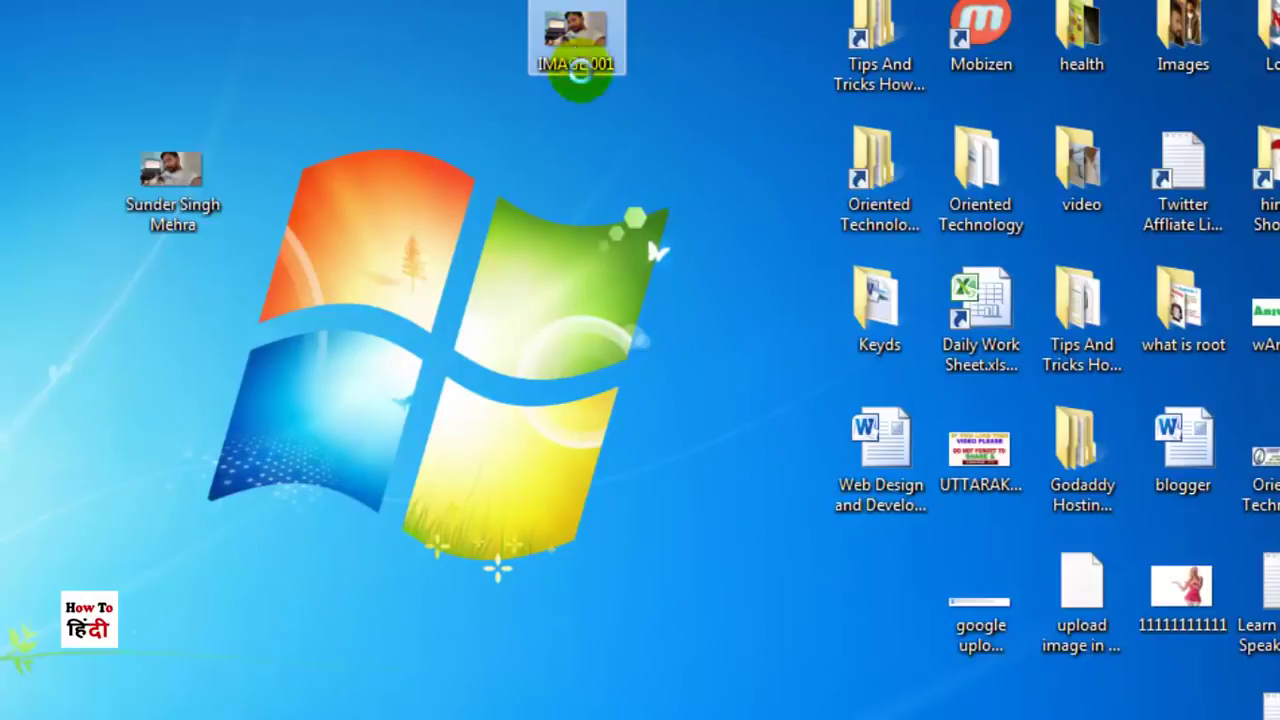
right_click(578, 48)
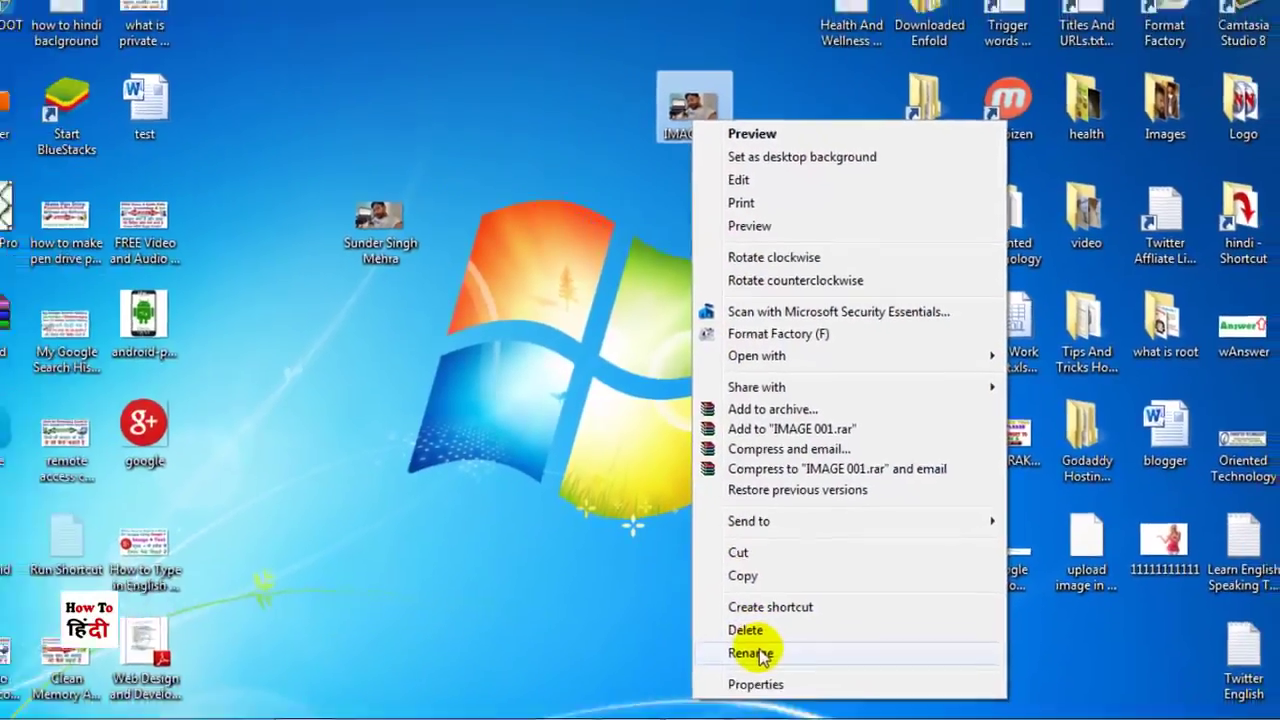
left_click(681, 707)
left_click(780, 210)
left_click(686, 384)
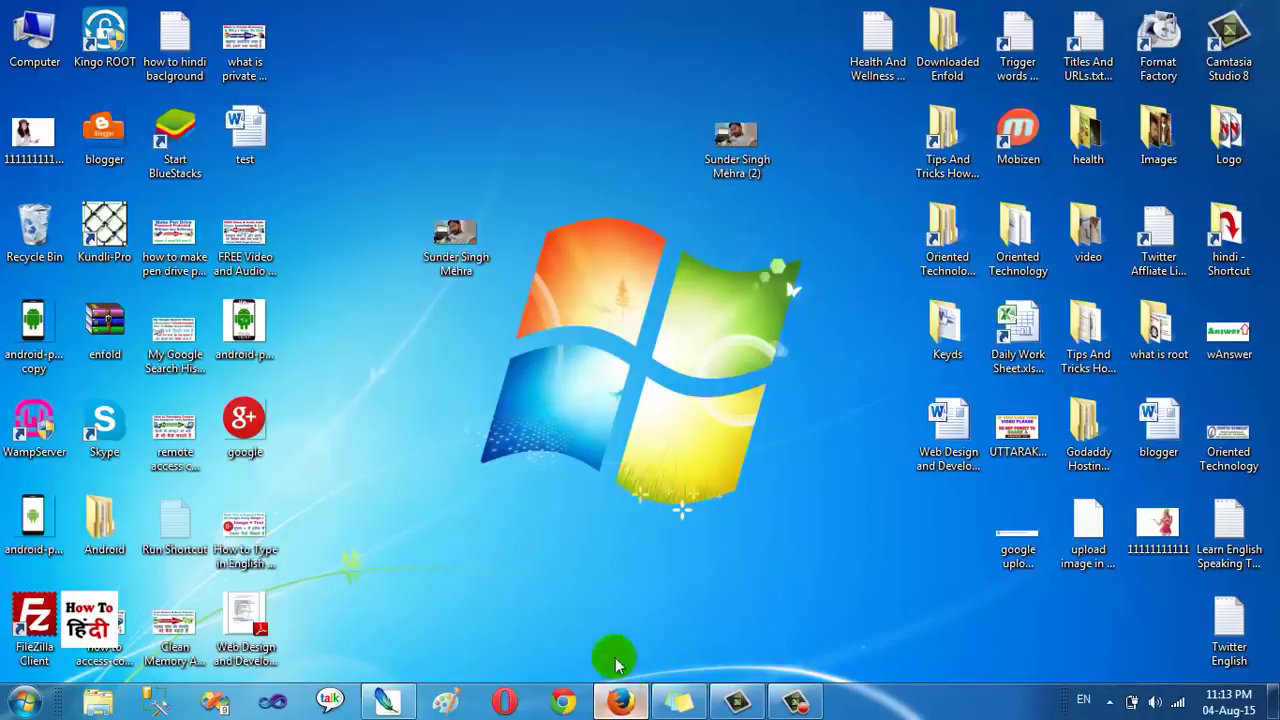
left_click(618, 699)
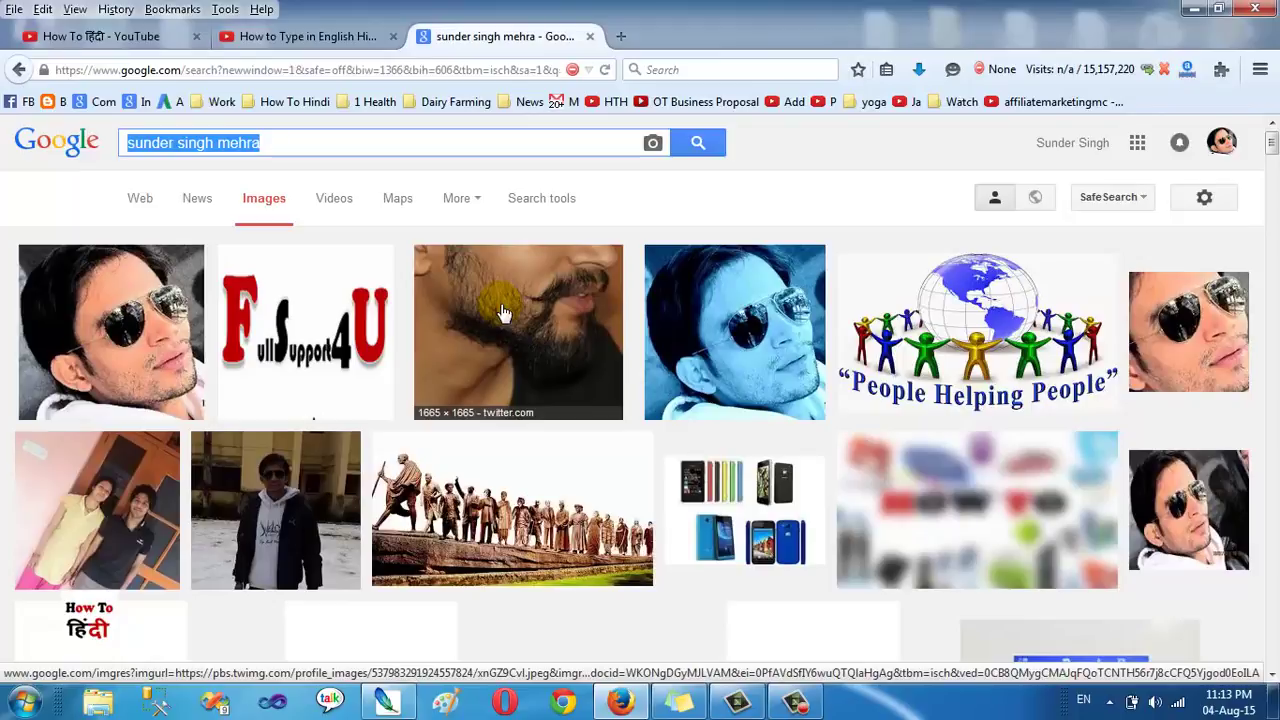
Step: Open a fourth Firefox tab and load the Google home page from the bookmarks toolbar
left_click(620, 38)
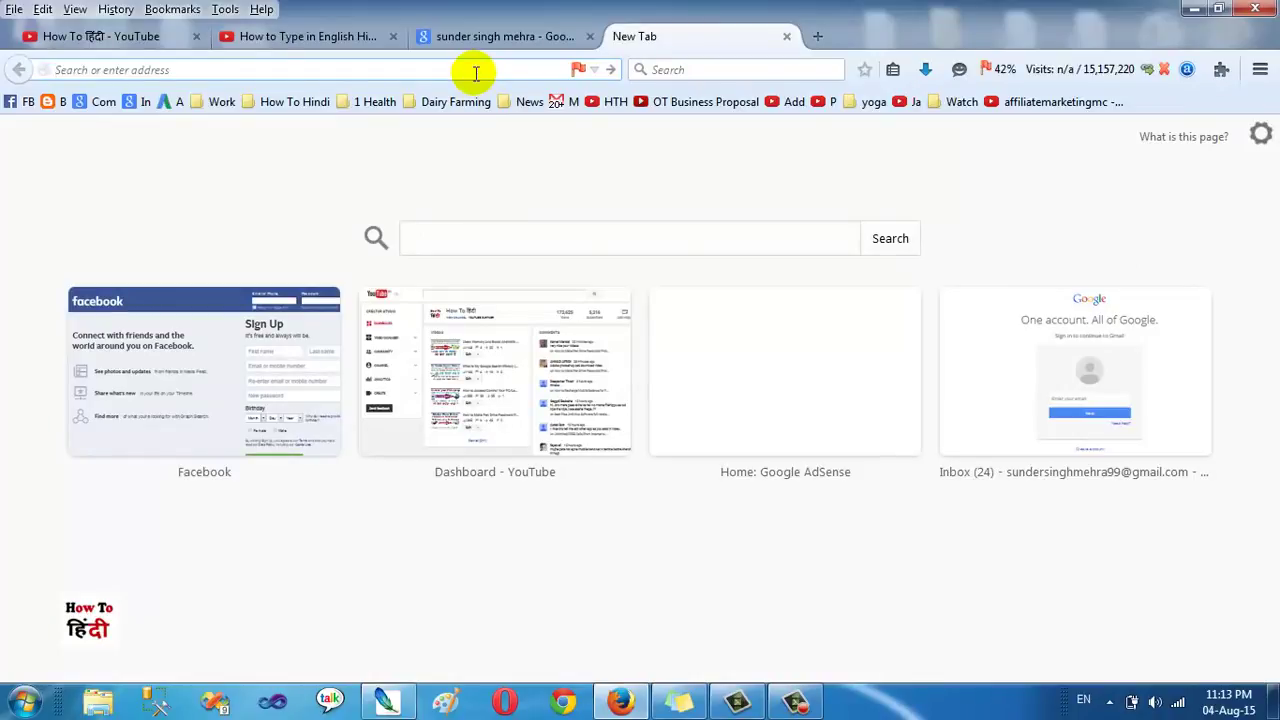
left_click(100, 103)
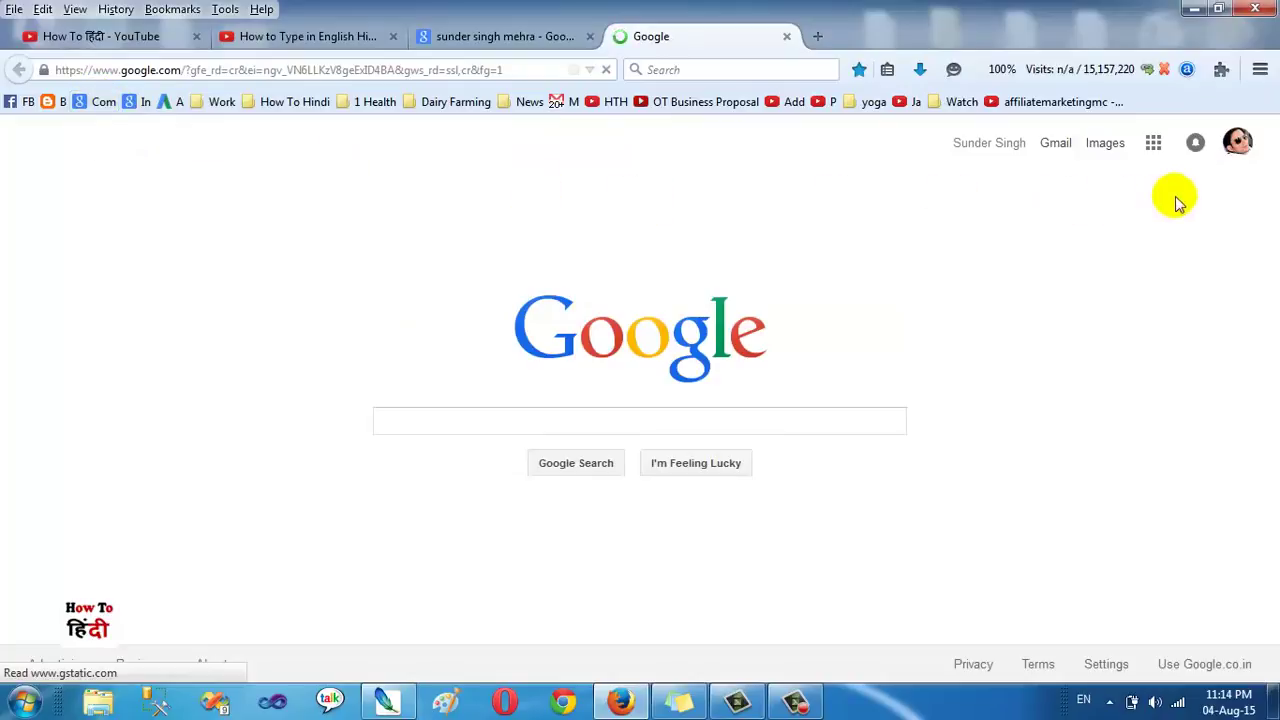
Step: Open Google+ from the Google apps grid, then facebook.com in a new tab
left_click(1153, 143)
left_click(1017, 228)
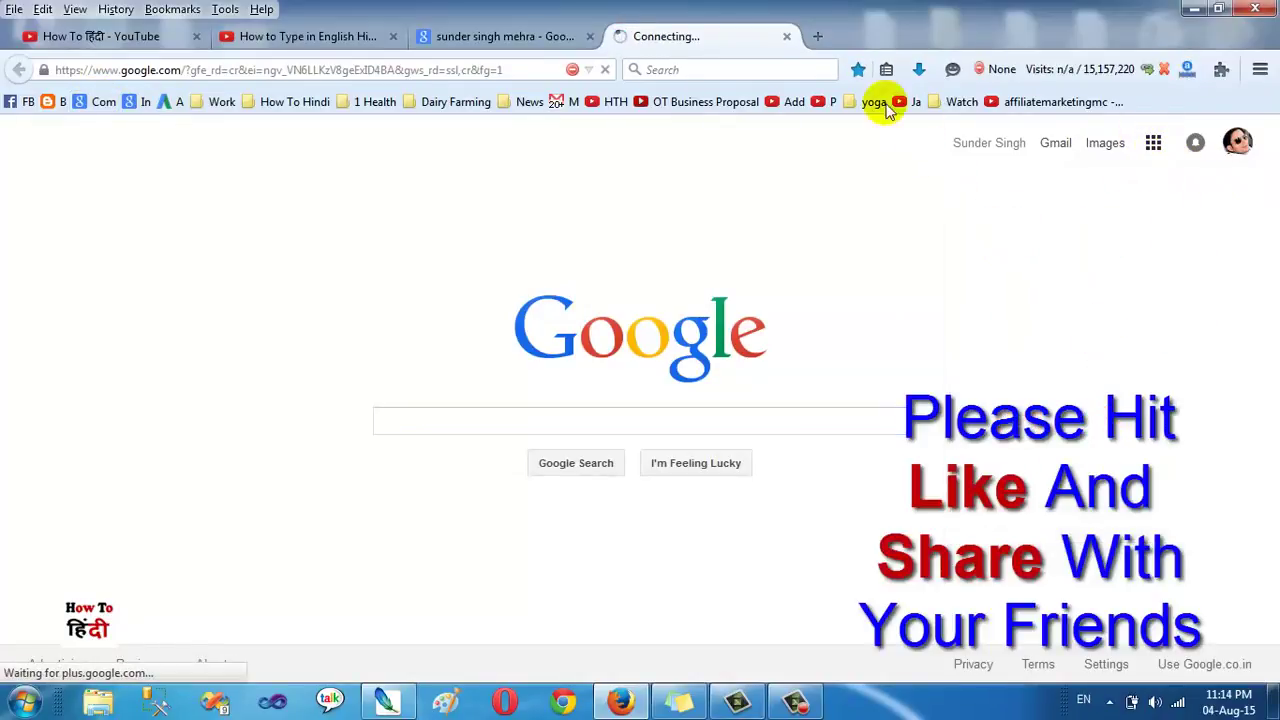
left_click(812, 38)
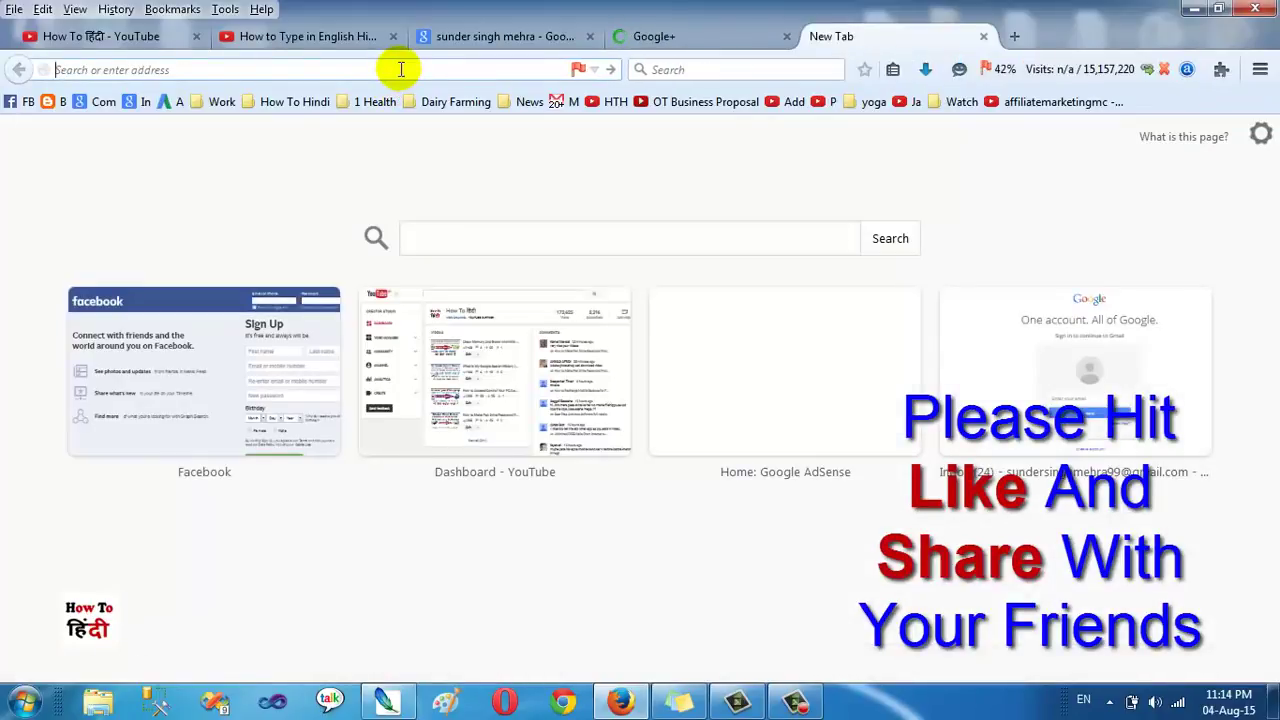
type("facebook.com/")
key("End")
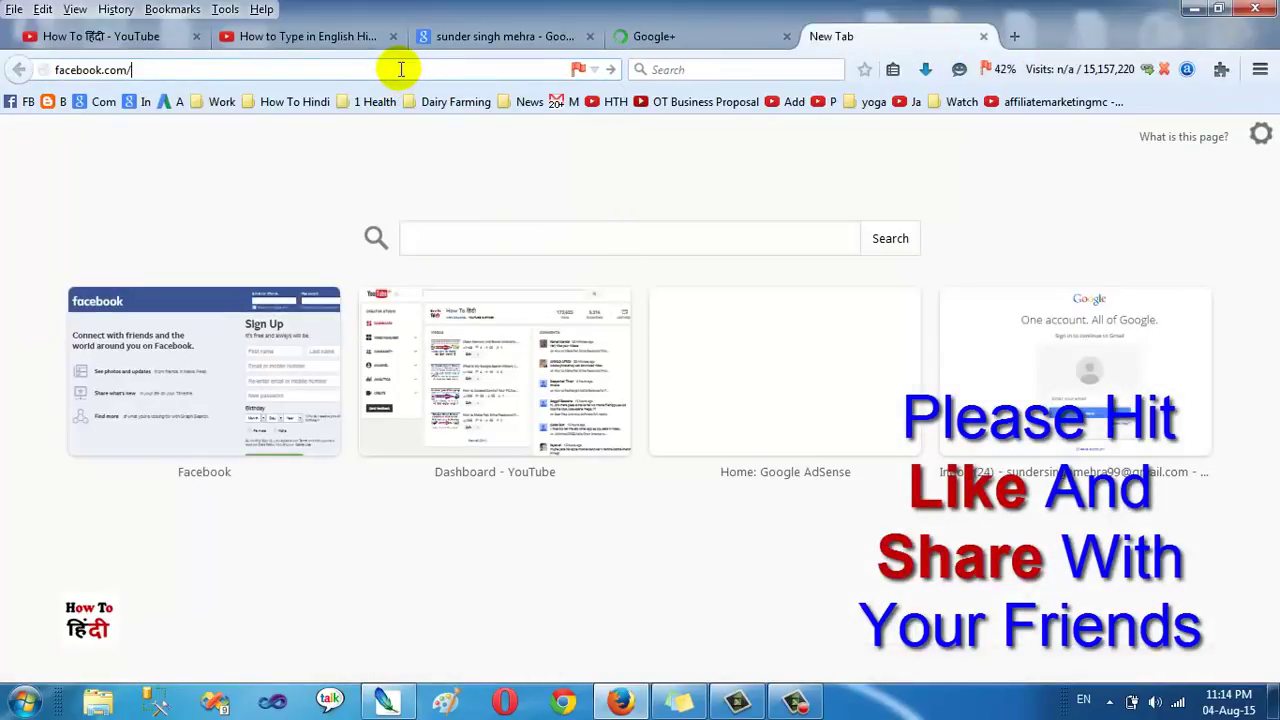
key("Return")
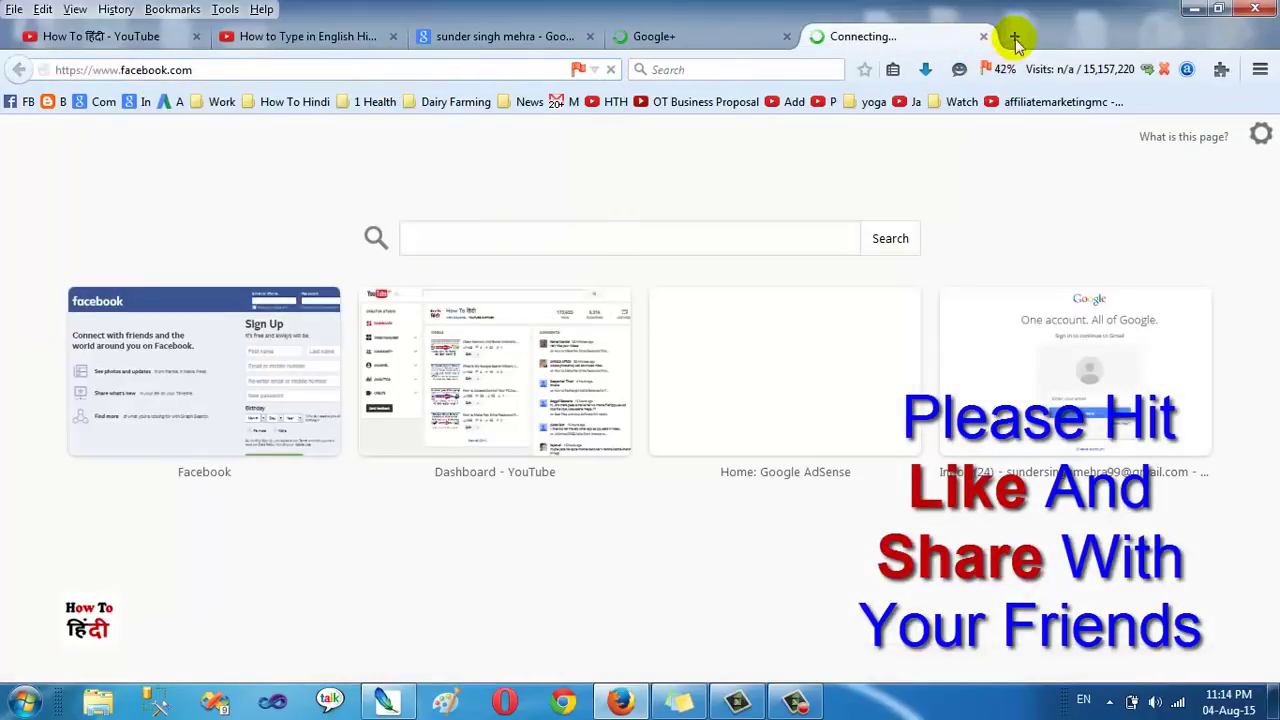
Step: Load twitter.com in another new tab, then check each tab and return to Twitter
left_click(1015, 38)
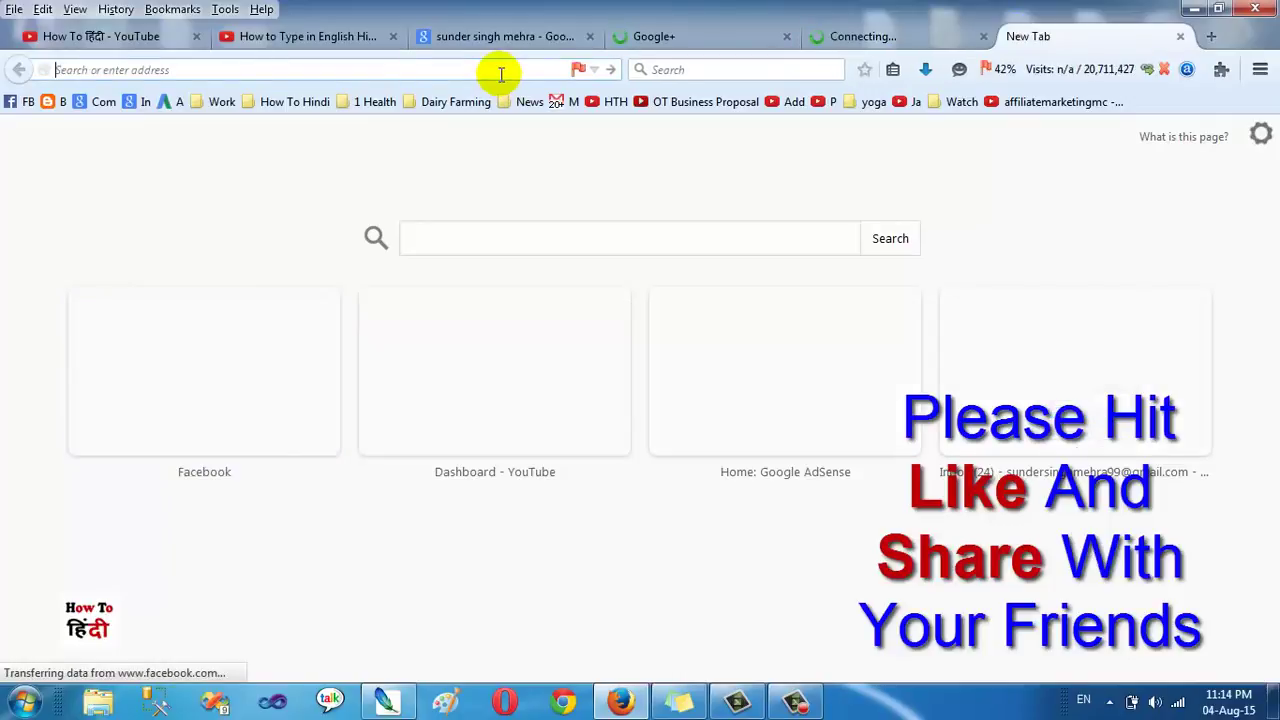
type("twitter.com/")
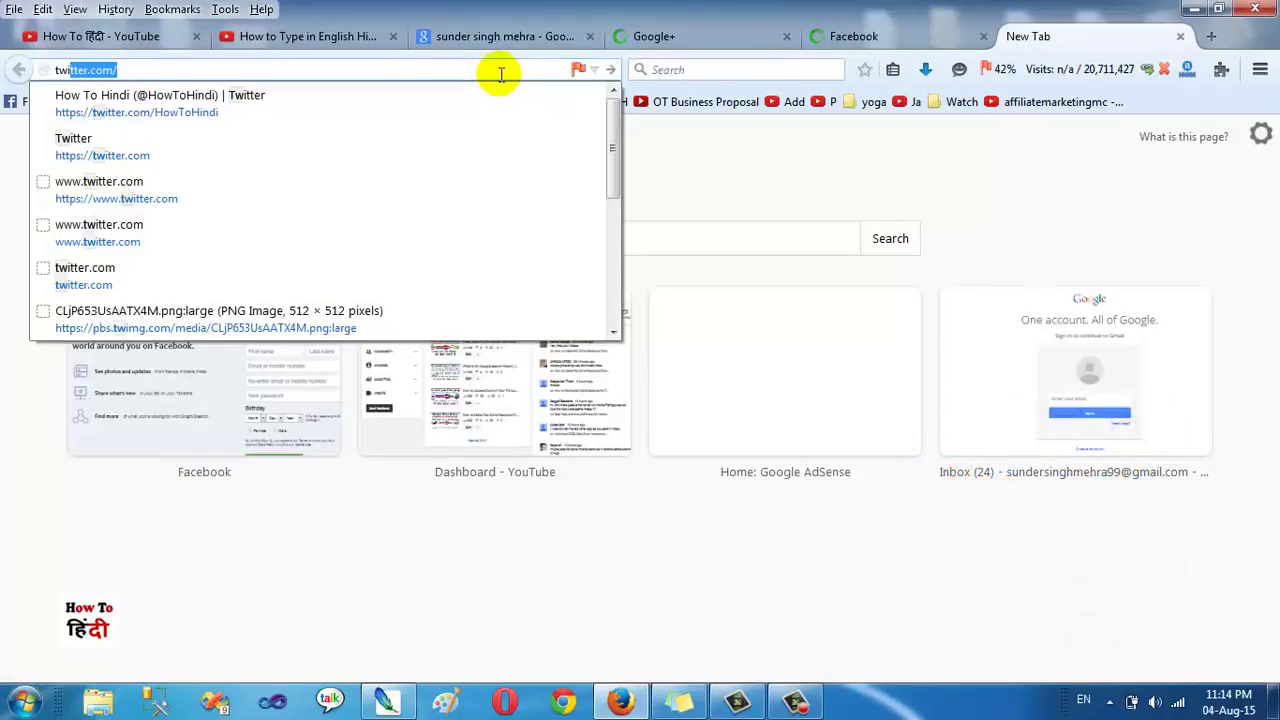
key("Return")
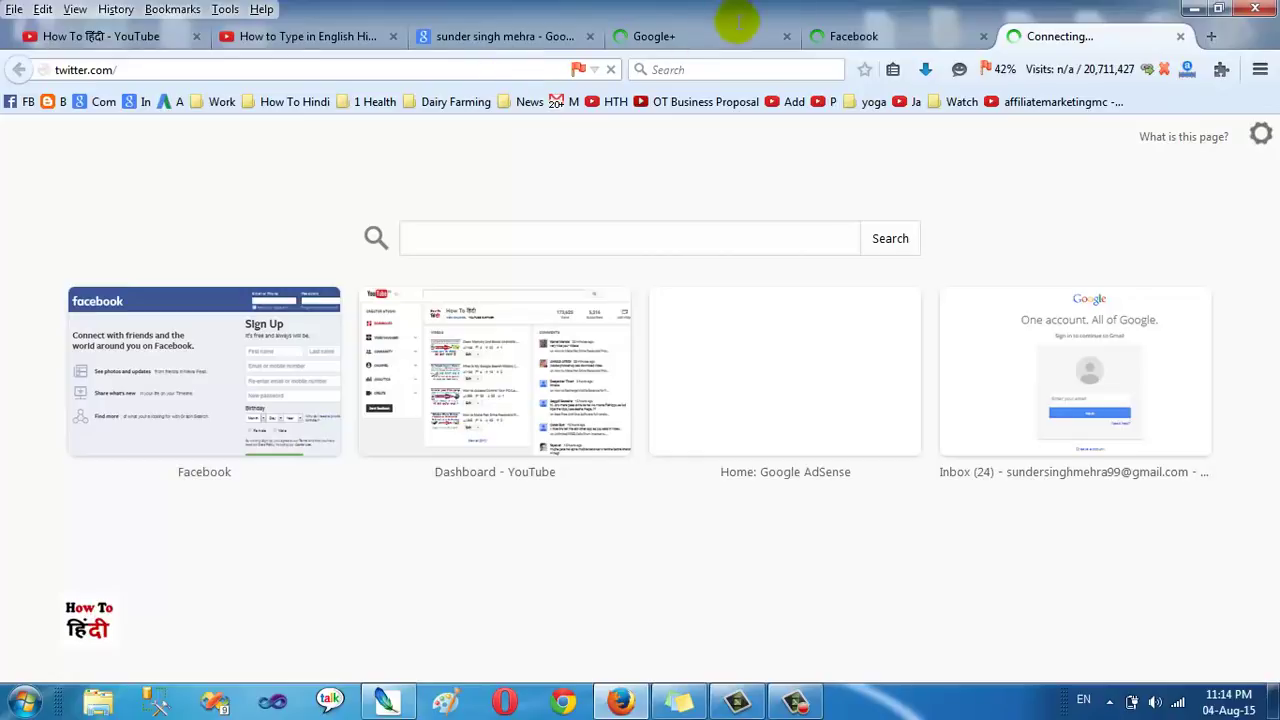
left_click(805, 38)
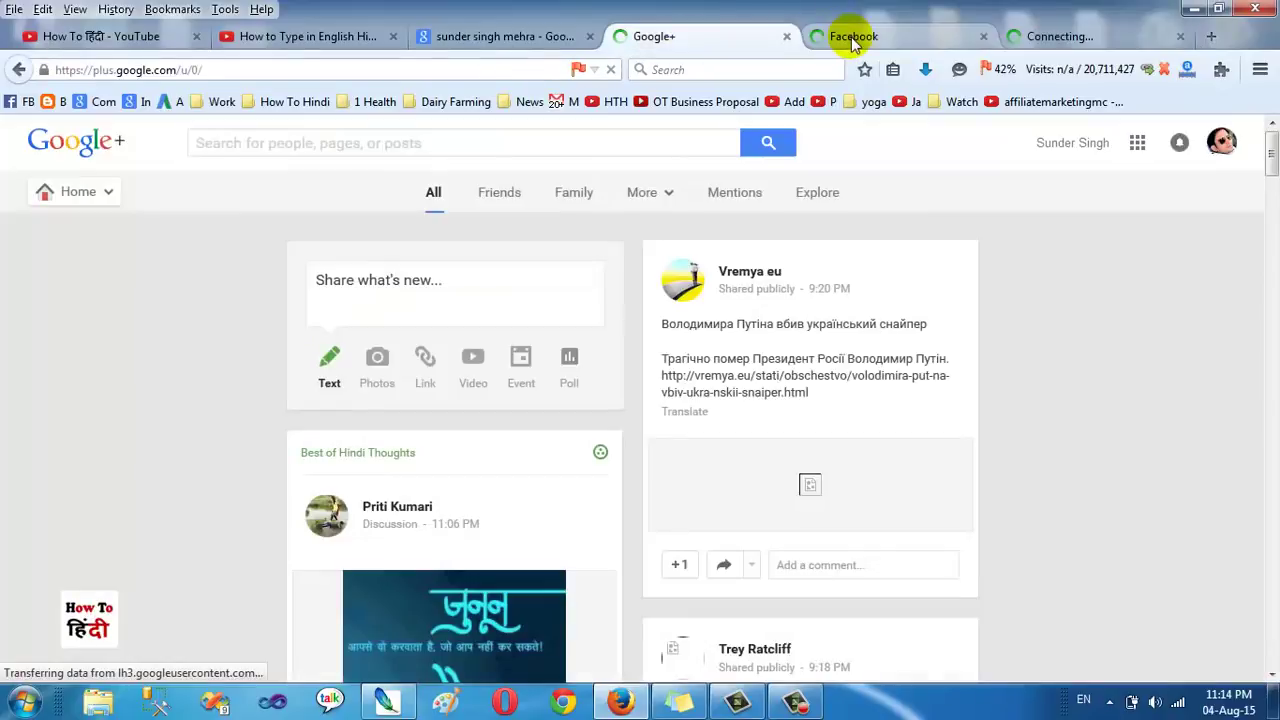
left_click(840, 36)
left_click(1062, 38)
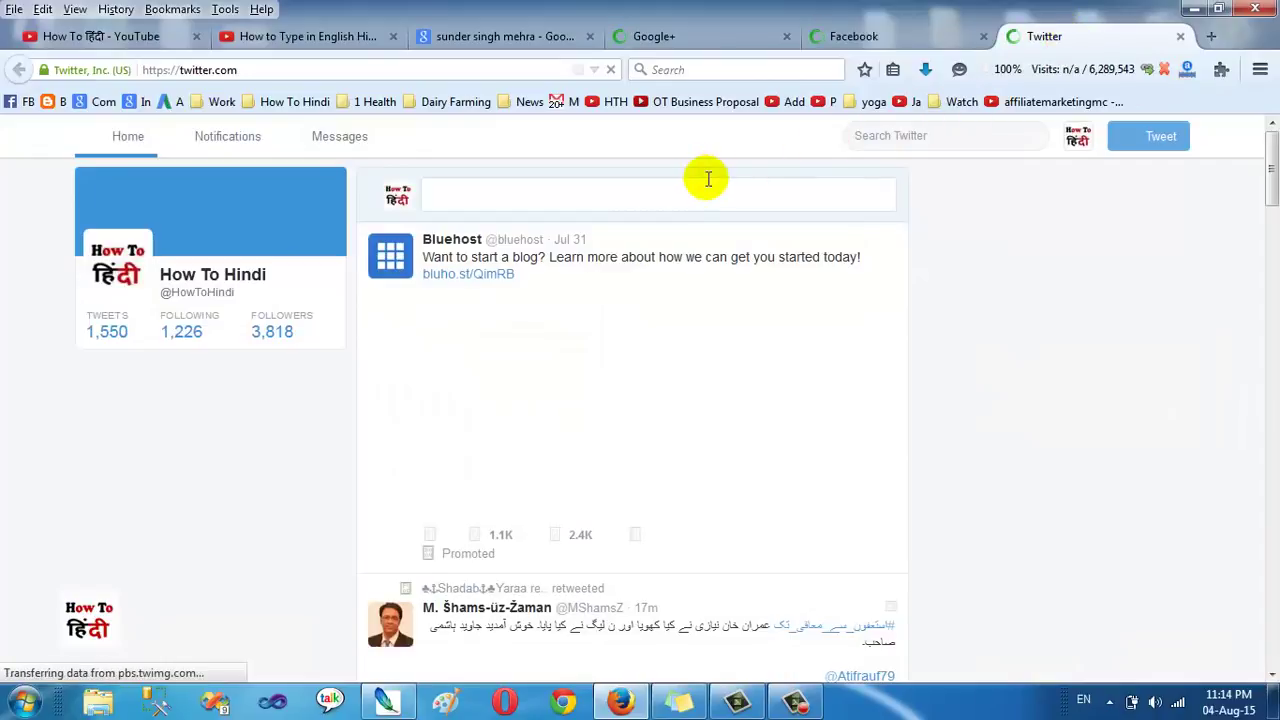
Step: On the Facebook tab, start a 'What's on your mind?' post and choose to attach a photo
key("ctrl+shift+Tab")
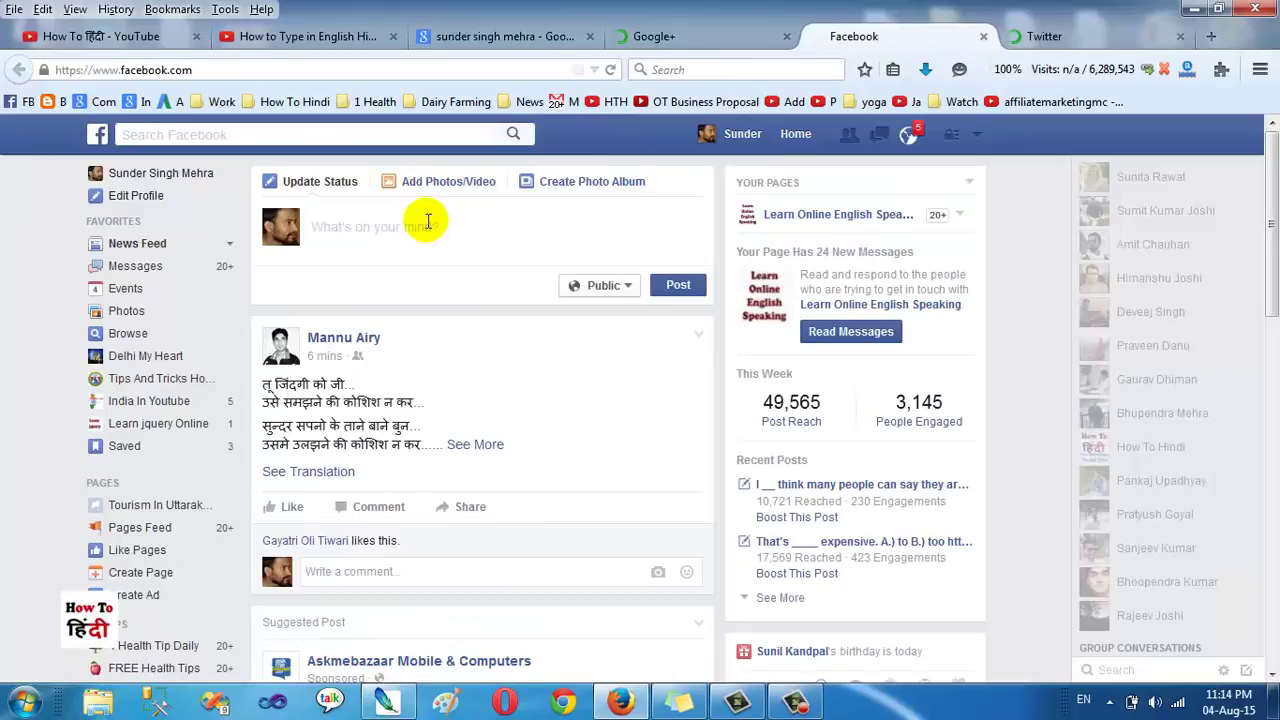
left_click(428, 221)
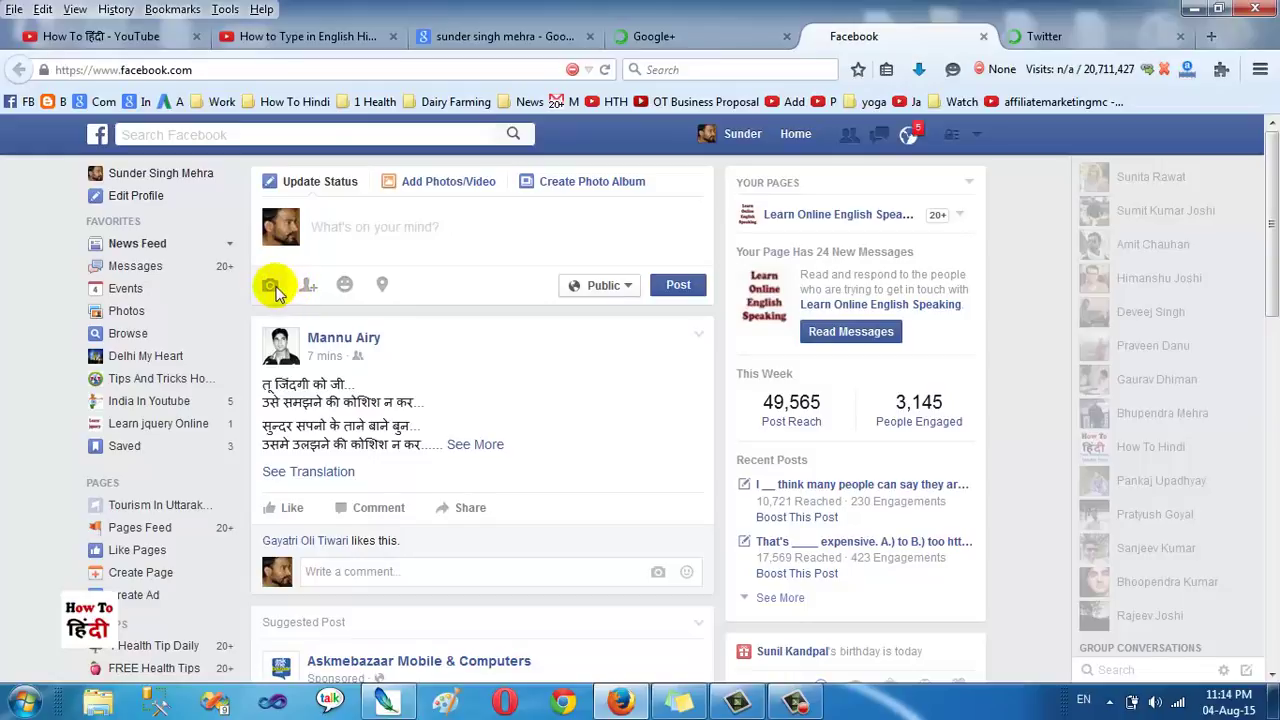
left_click(270, 286)
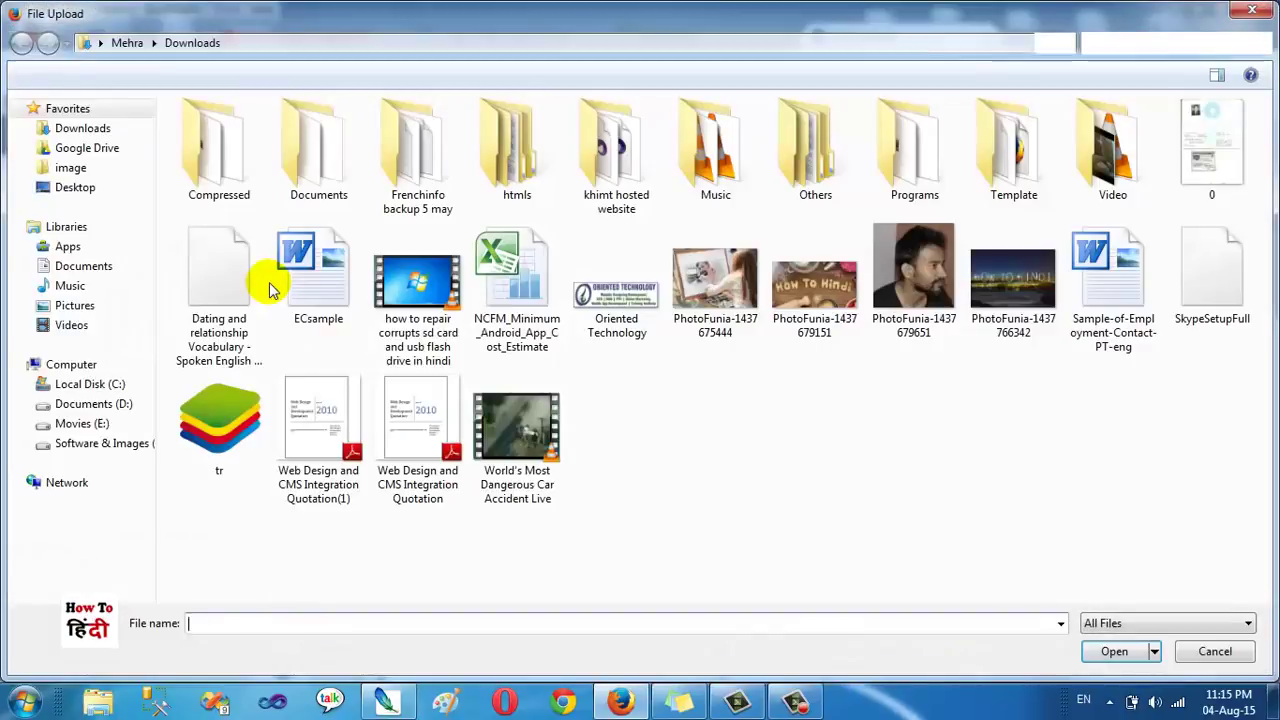
Step: Attach the renamed photo from the Desktop folder to the Facebook post
left_click(75, 190)
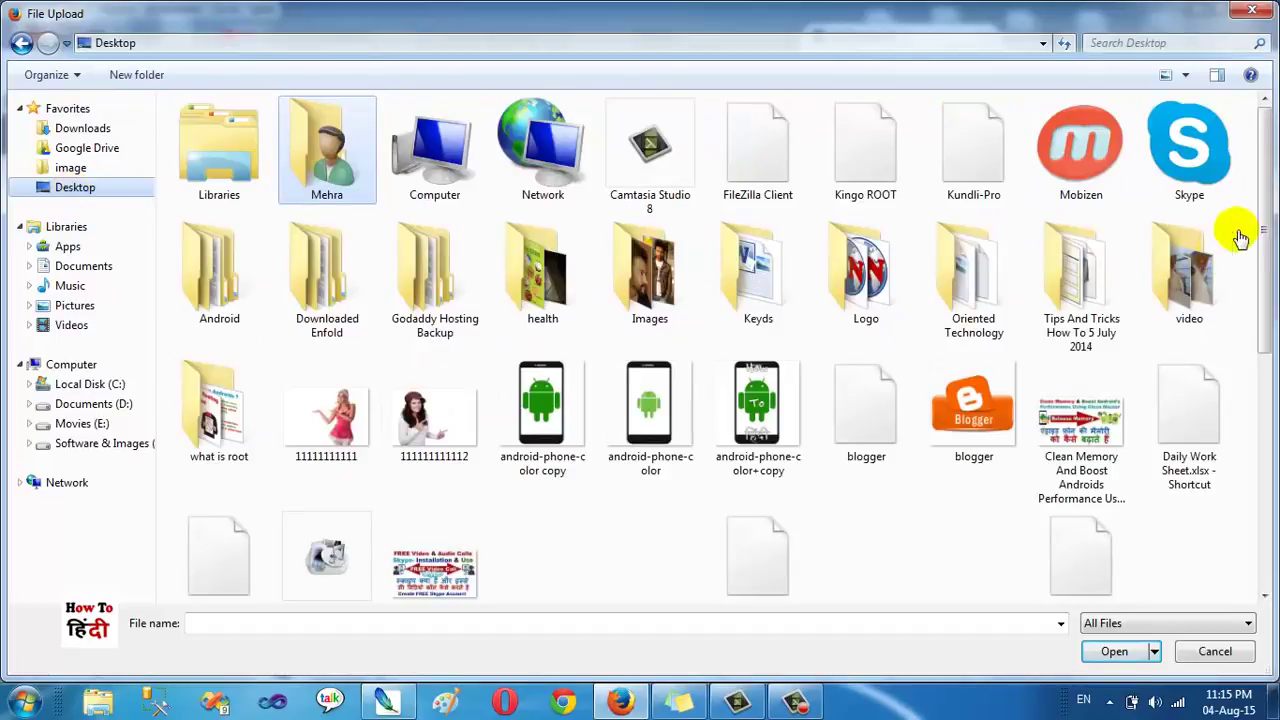
scroll(1251, 277, "down", 3)
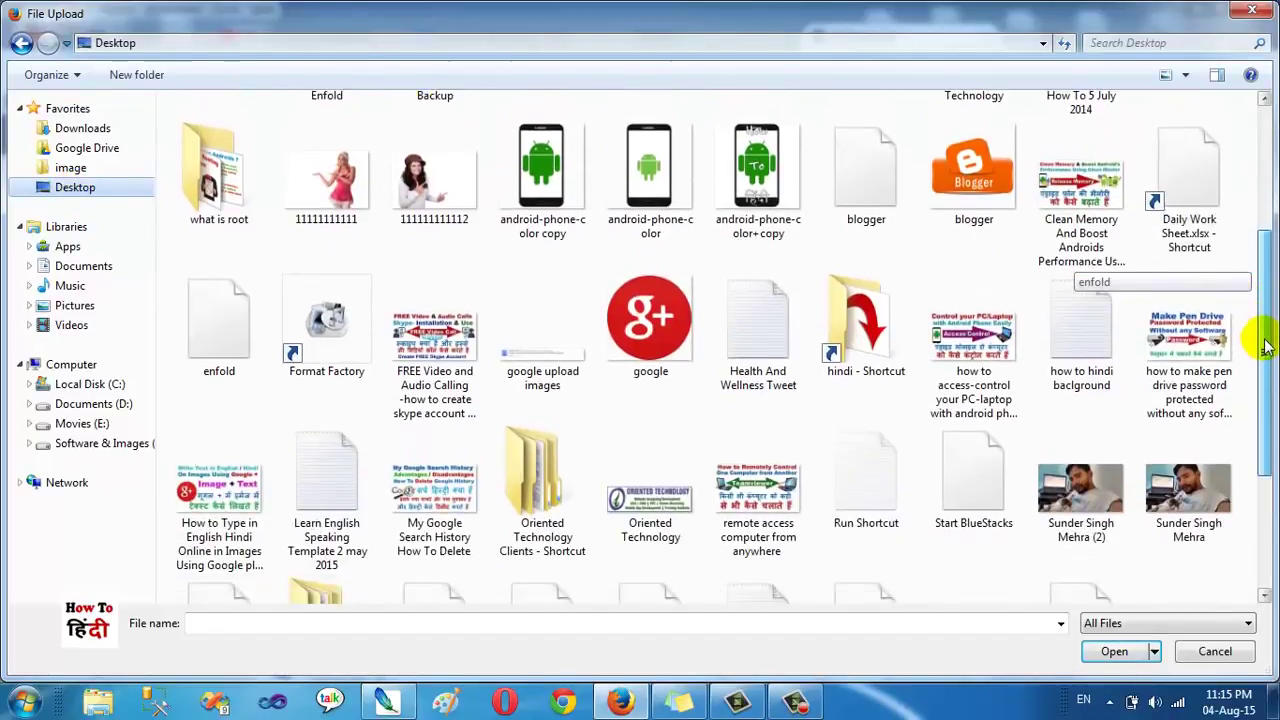
left_click(1068, 482)
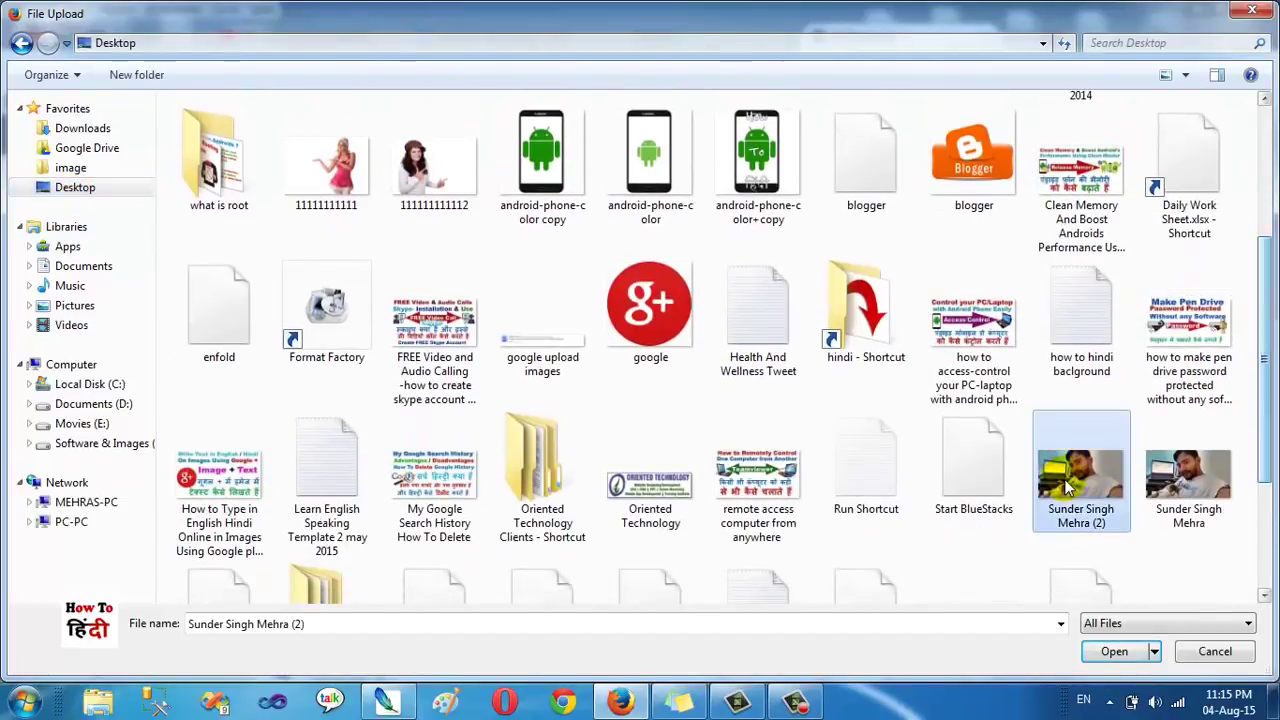
left_click(1172, 490)
left_click(1114, 651)
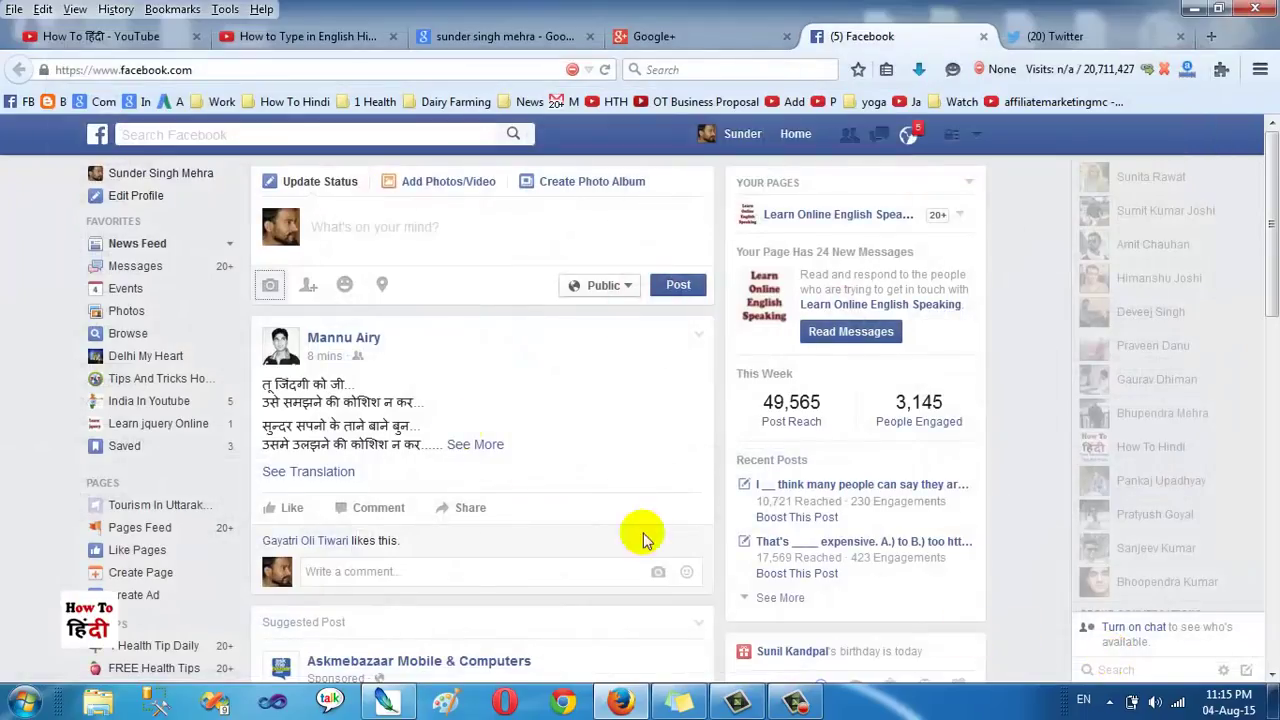